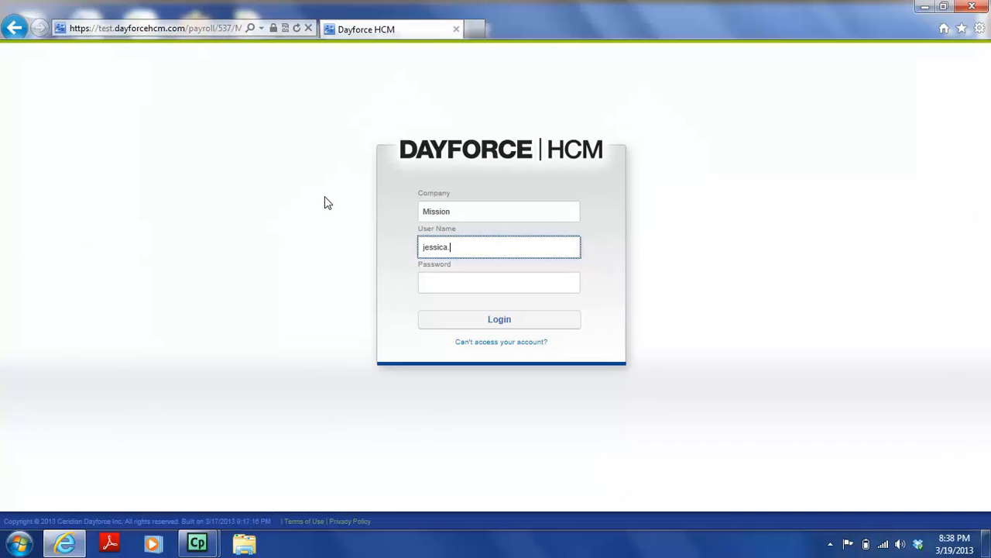
- Sign in with the user name and password, then continue with the Manager role
type(".borre")
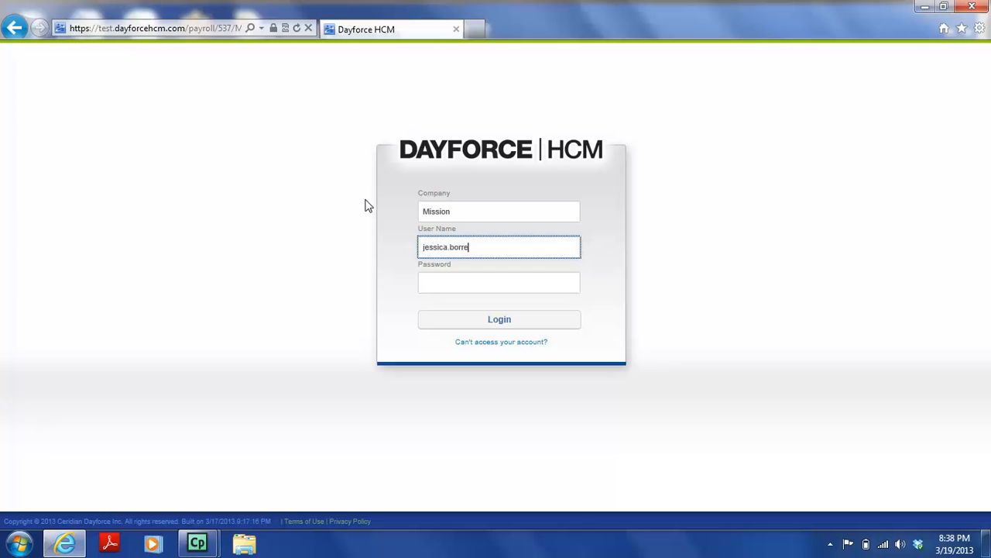
key("Tab")
type("••••••••")
key("Return")
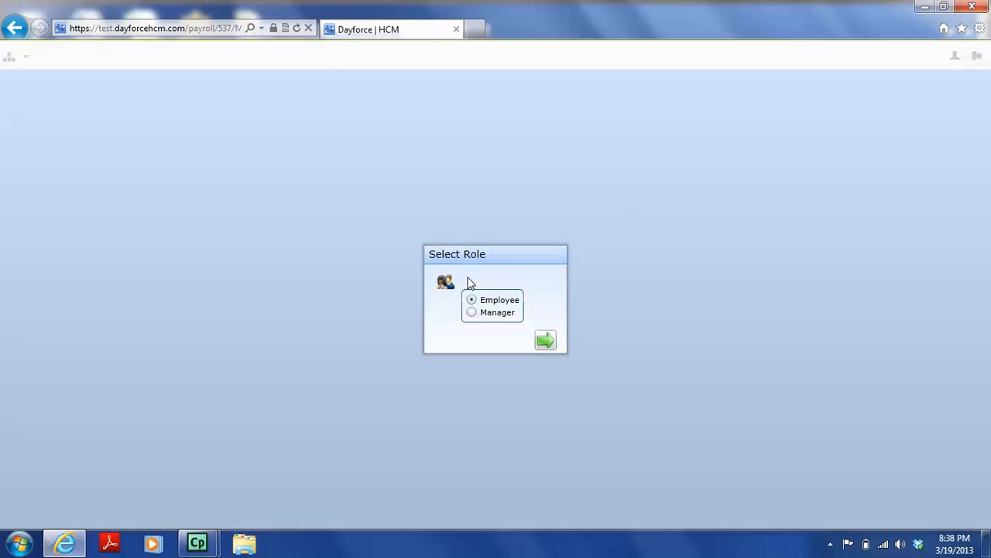
left_click(472, 312)
left_click(547, 345)
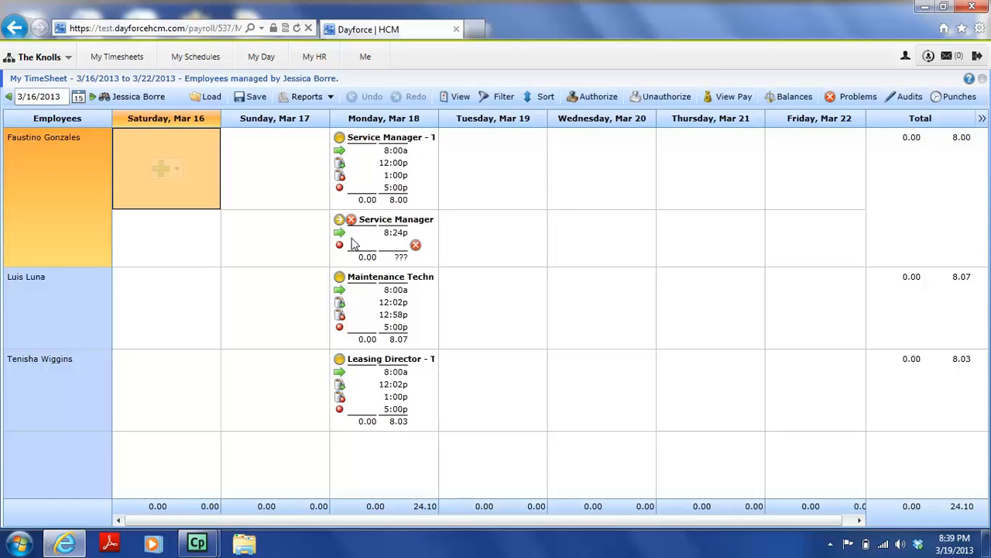
- Select the first employee's unfinished Monday shift that starts at 8:24p
left_click(392, 243)
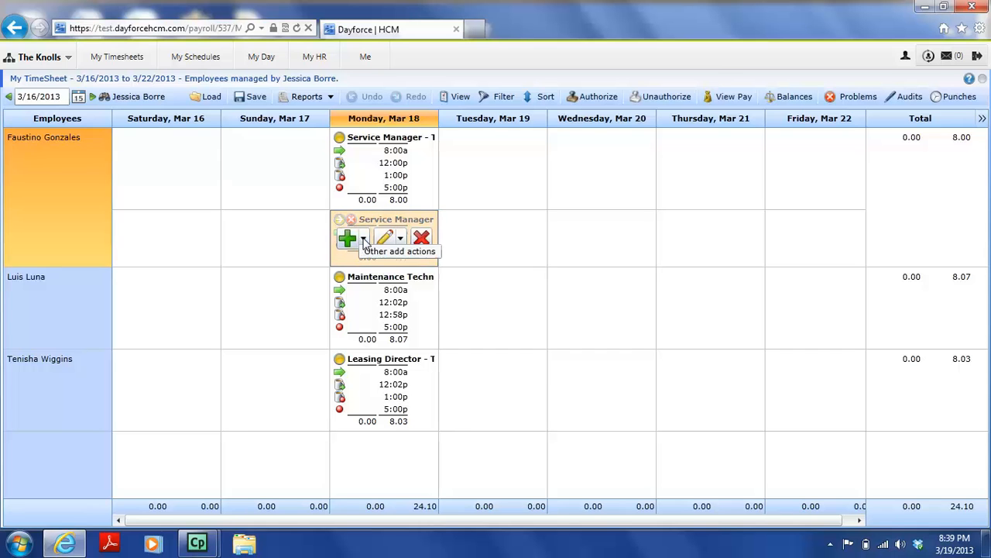
- Add an 8:41p Shift End punch to the Monday 8:24p shift and save the timesheet
left_click(364, 240)
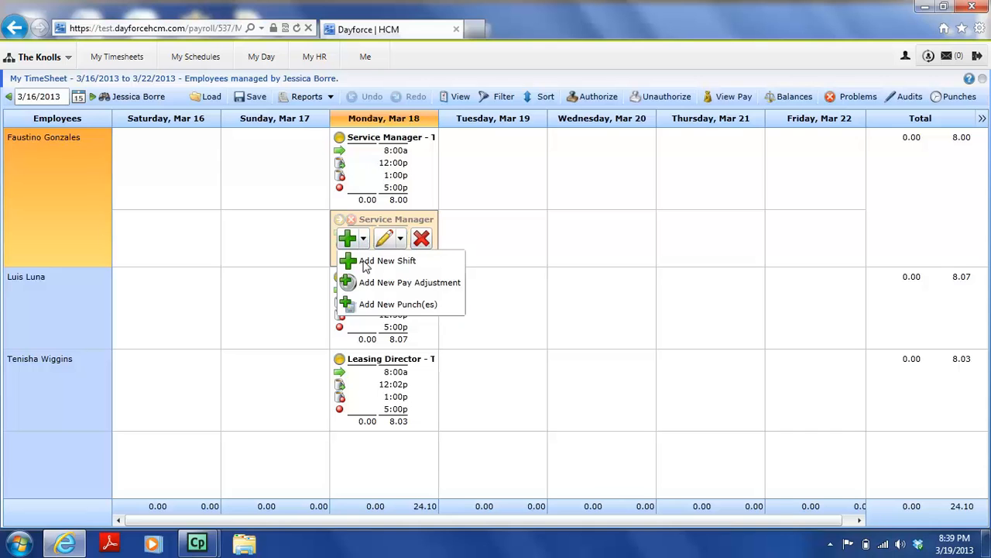
left_click(381, 306)
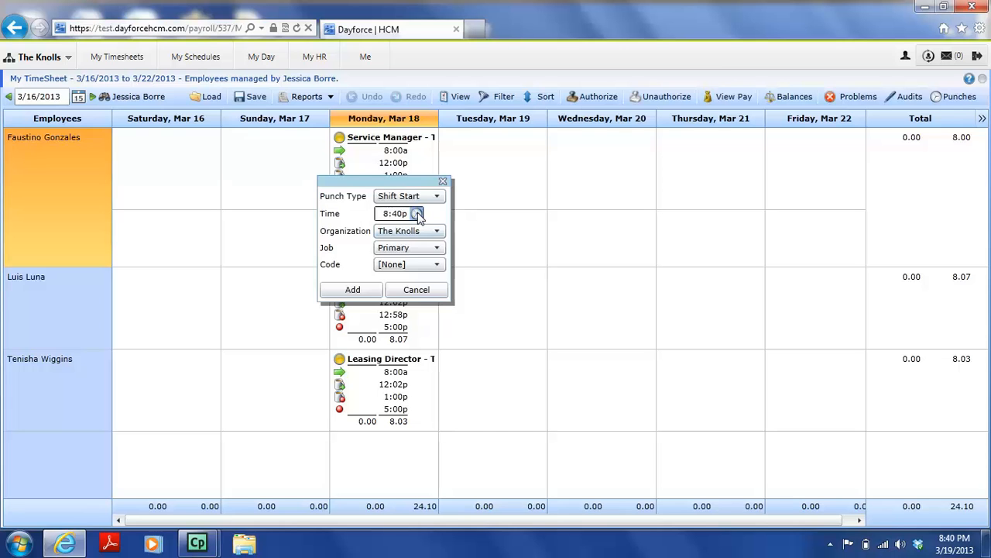
left_click(417, 213)
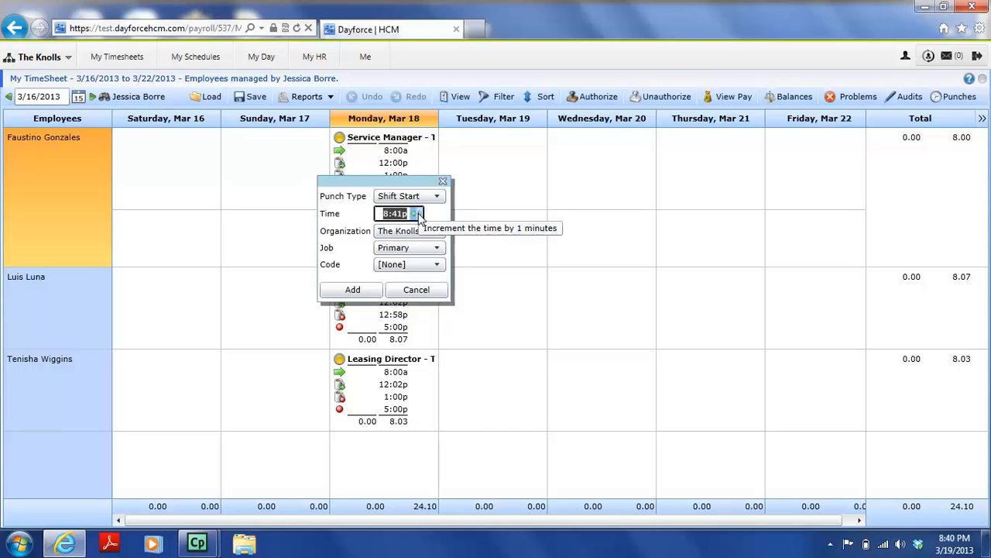
left_click(433, 197)
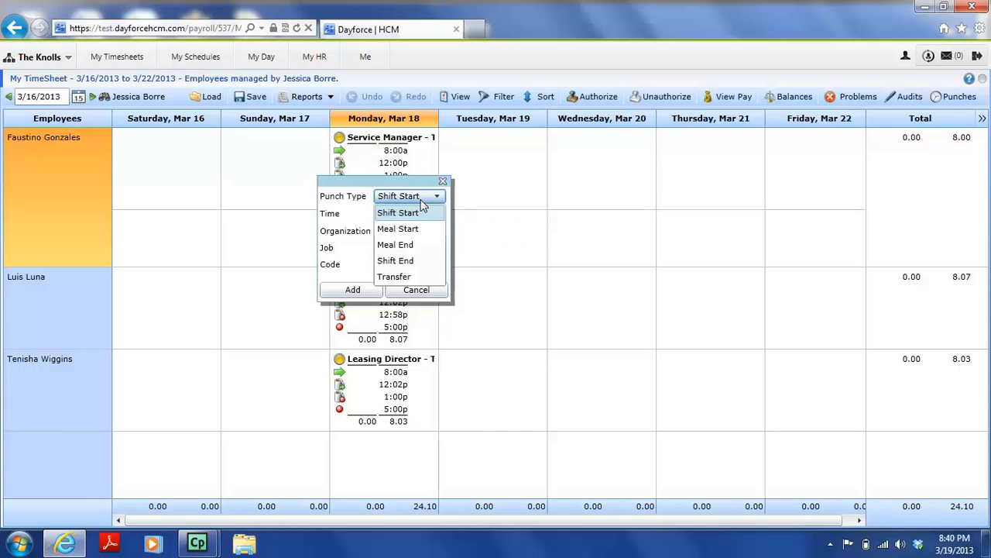
left_click(408, 261)
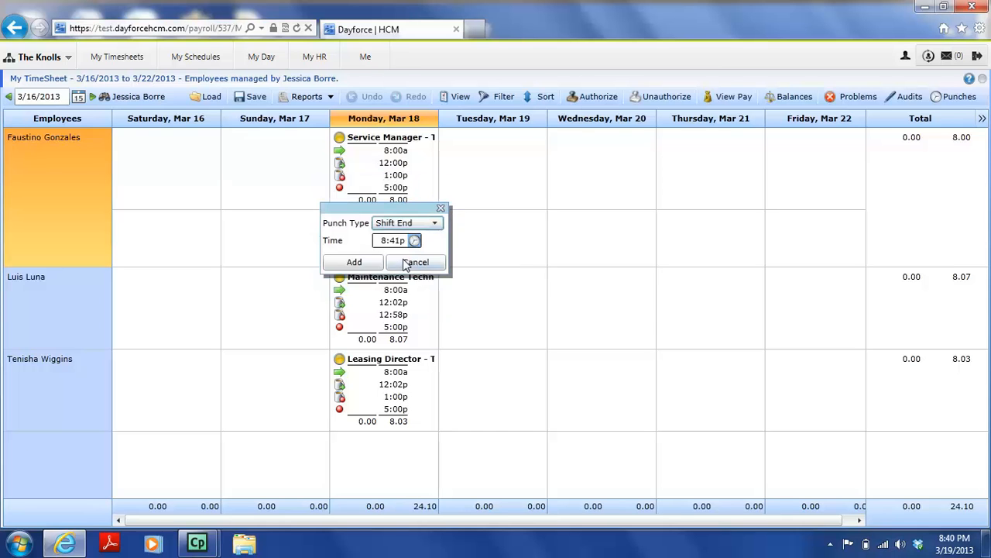
left_click(368, 264)
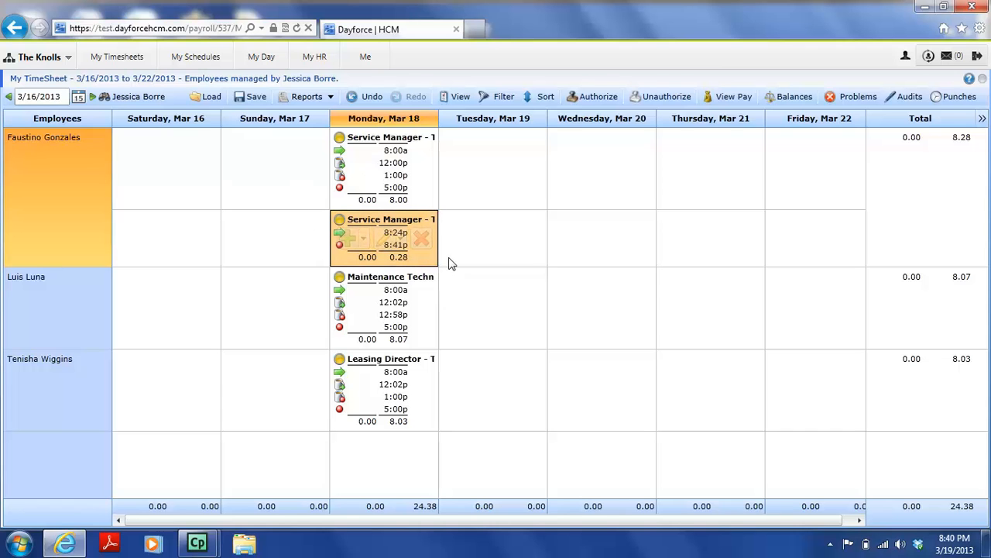
left_click(244, 97)
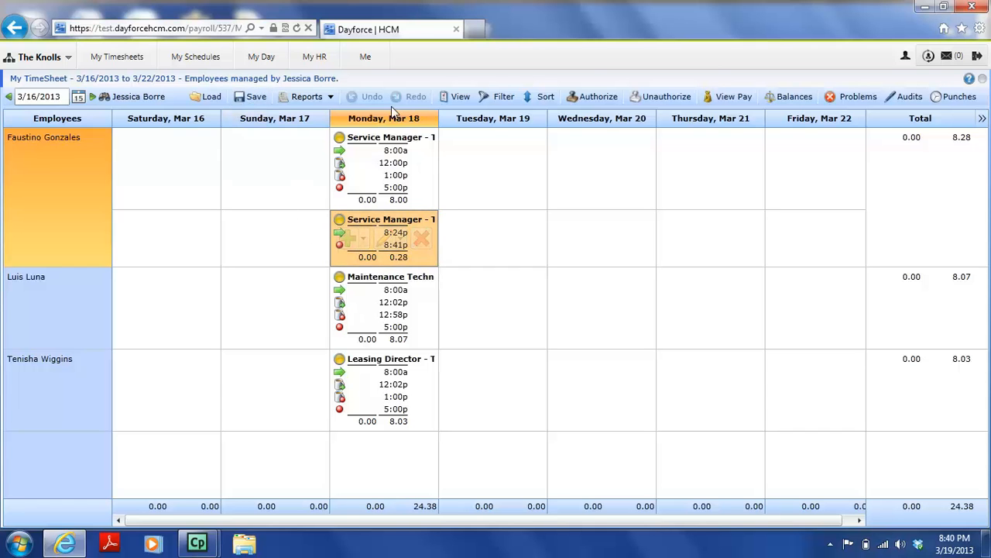
left_click(481, 163)
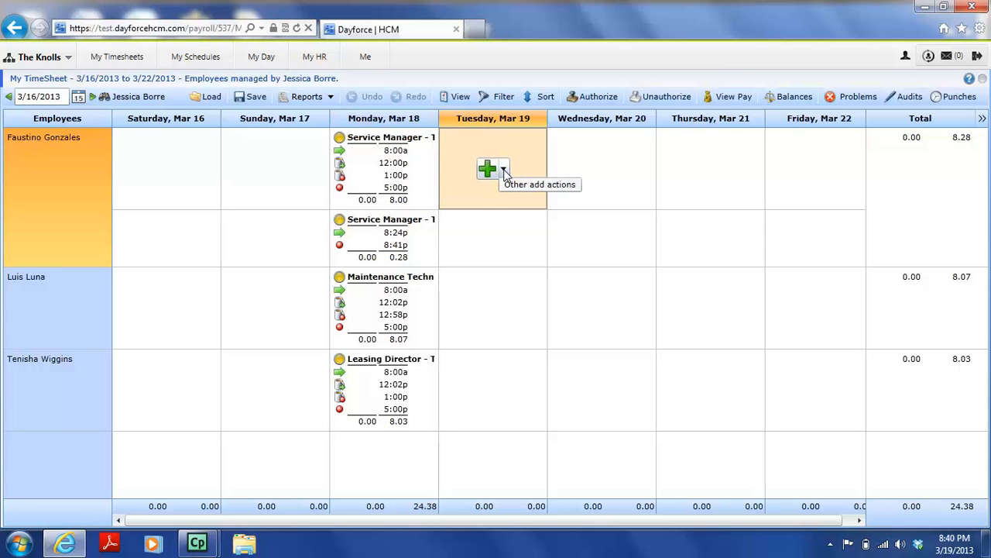
- Add a Tuesday Service Manager shift, 8:02a–5:02p, with a 12:00p–1:00p meal for the first employee
left_click(504, 170)
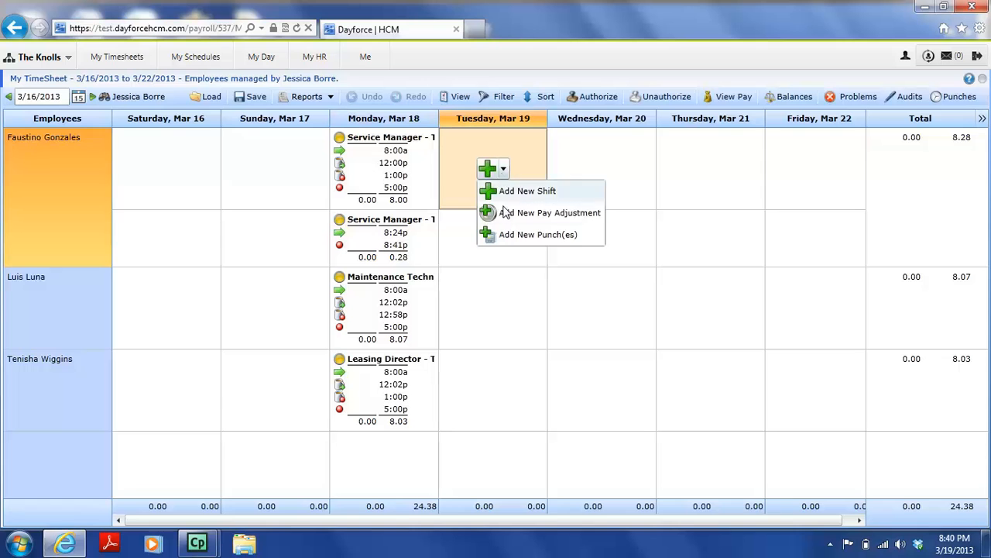
left_click(507, 193)
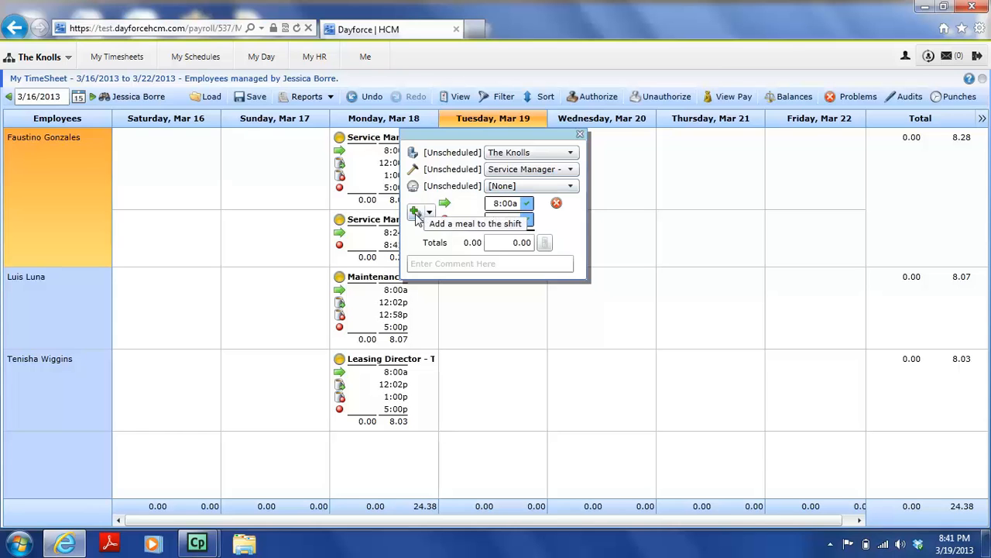
left_click(522, 203)
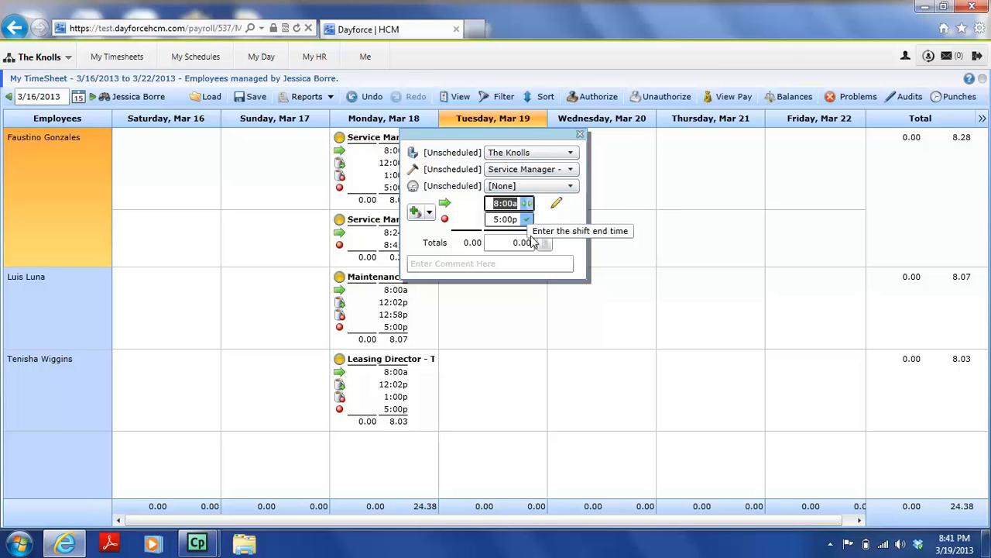
left_click(525, 220)
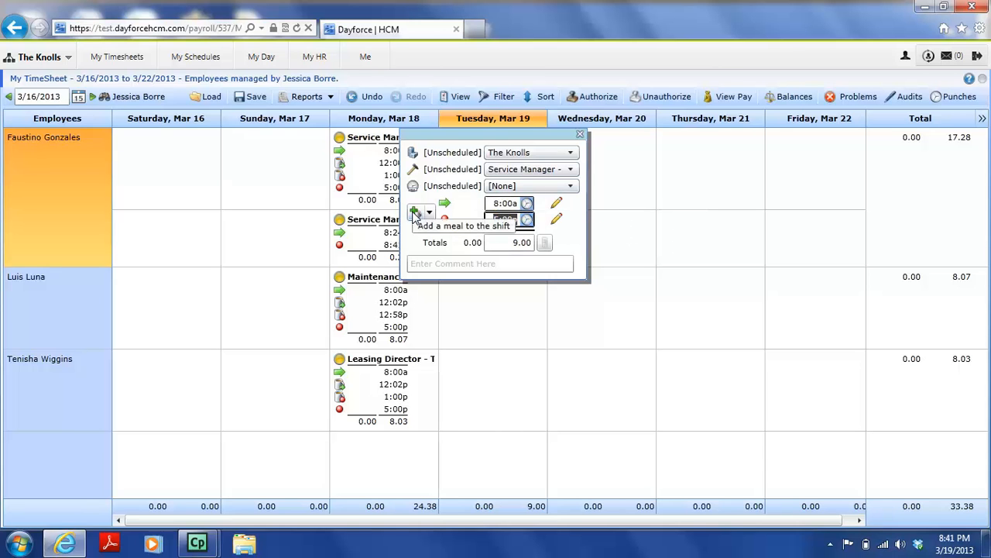
left_click(416, 211)
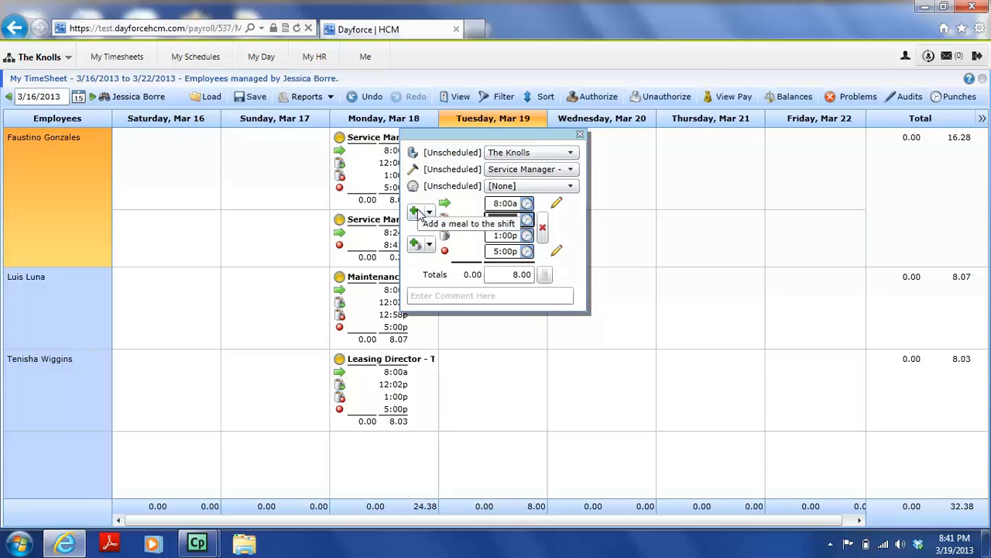
left_click(528, 203)
left_click(527, 203)
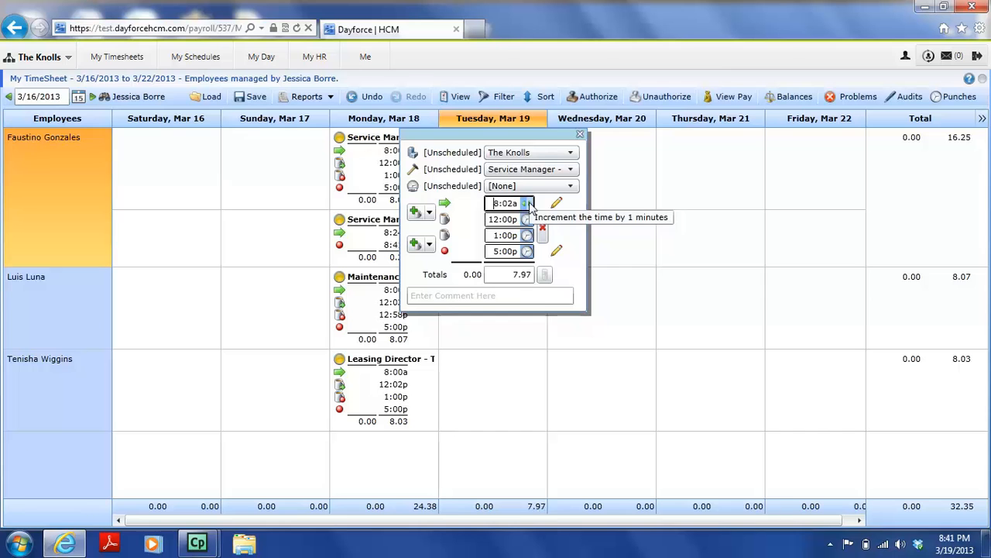
left_click(527, 252)
left_click(527, 252)
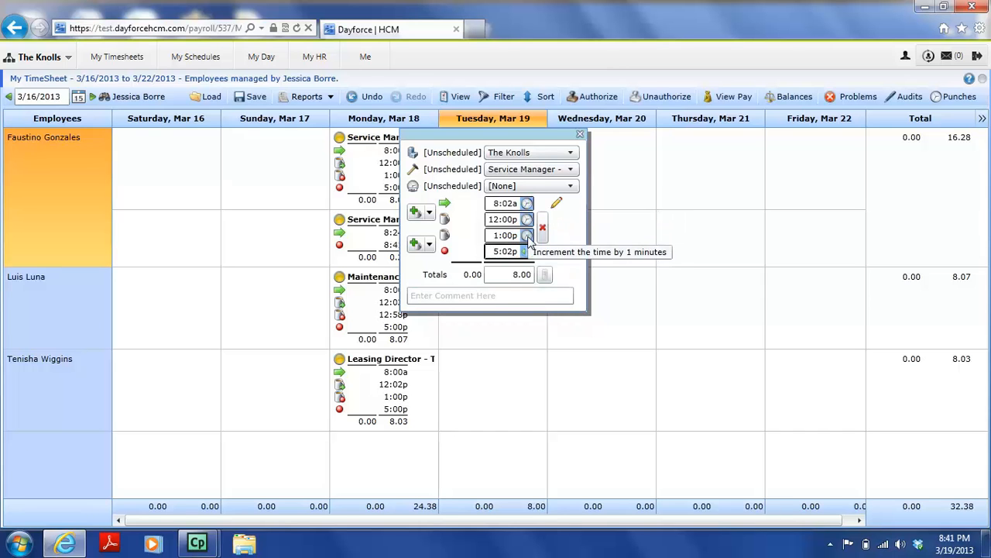
left_click(642, 233)
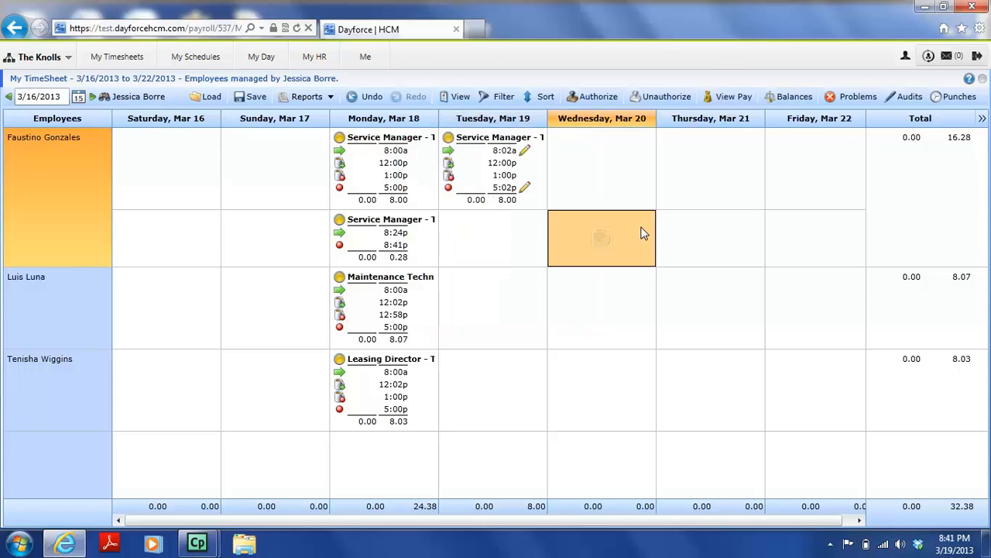
left_click(512, 240)
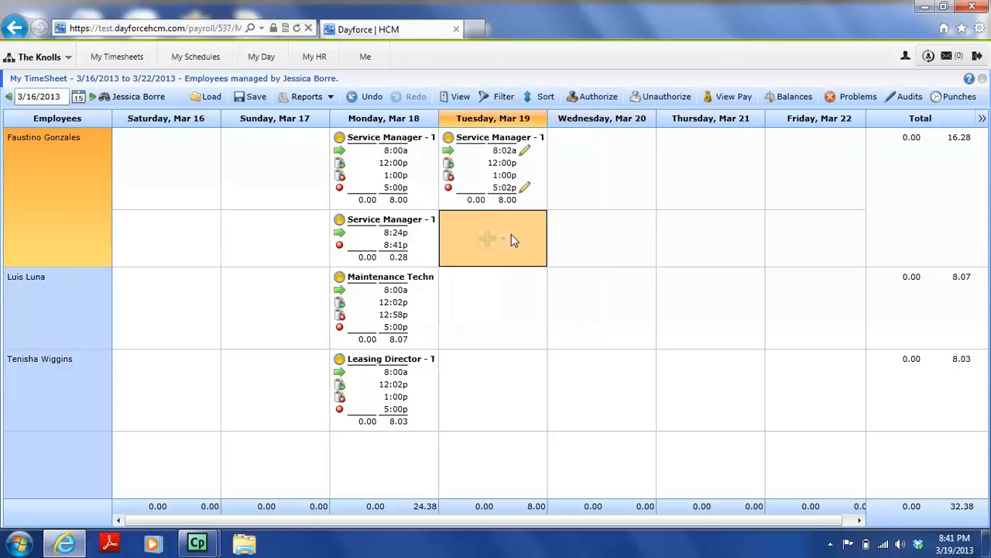
- Add a Tuesday Maintenance Technician shift, 8:00a–5:00p, with a 12:00p–1:00p meal break
left_click(503, 299)
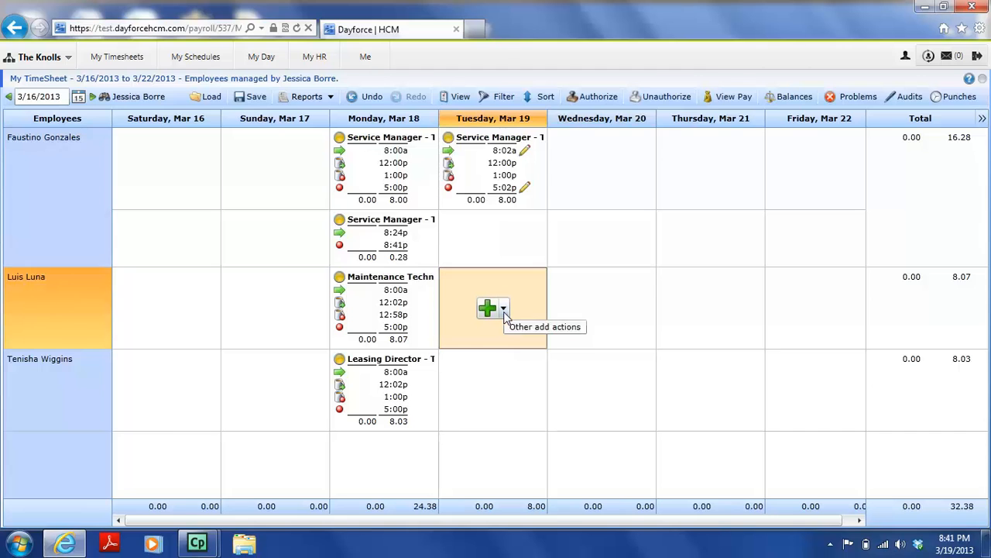
left_click(504, 308)
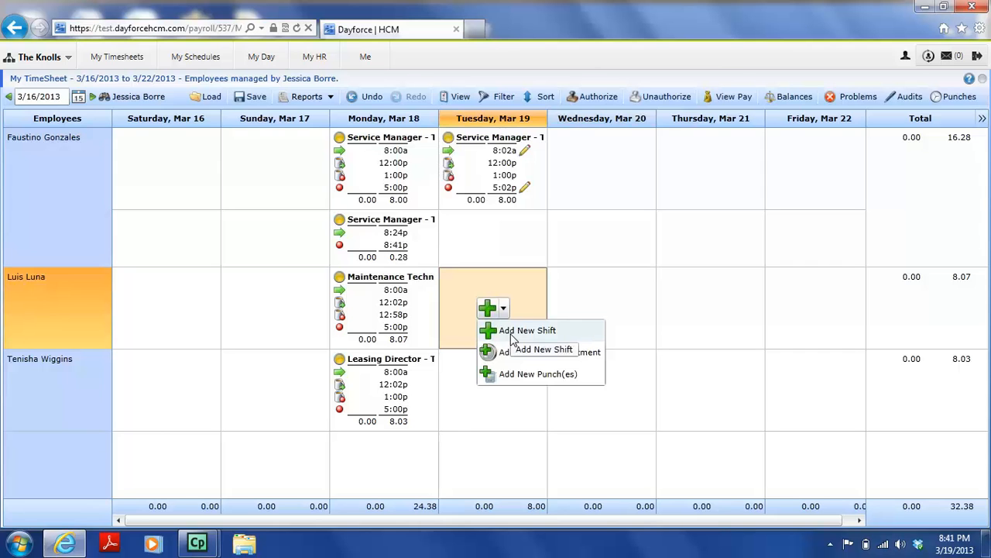
left_click(512, 333)
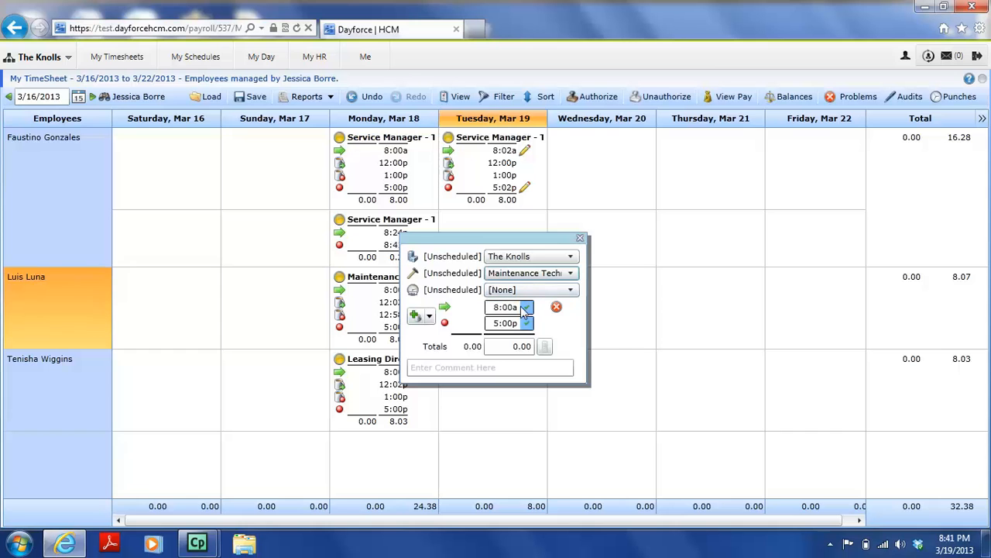
left_click(416, 318)
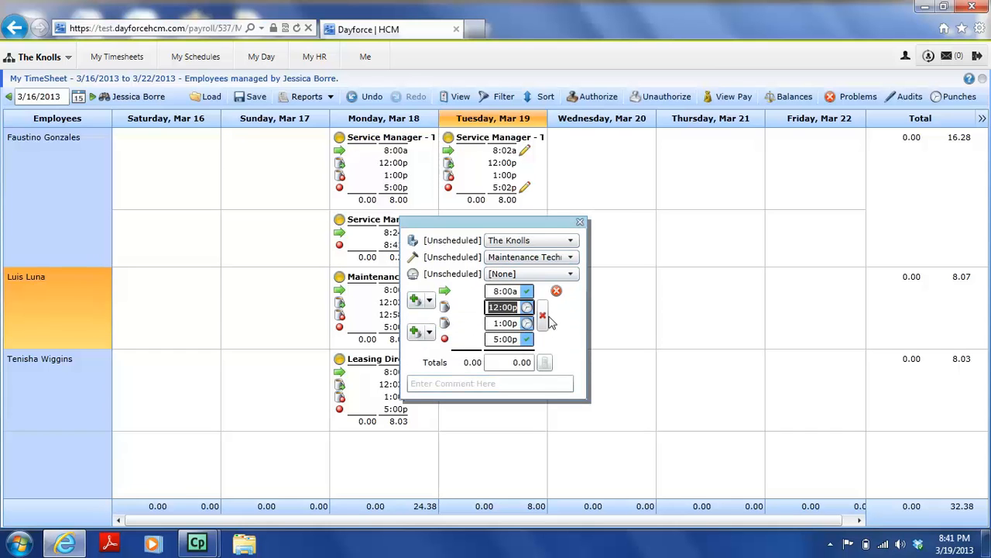
left_click(527, 340)
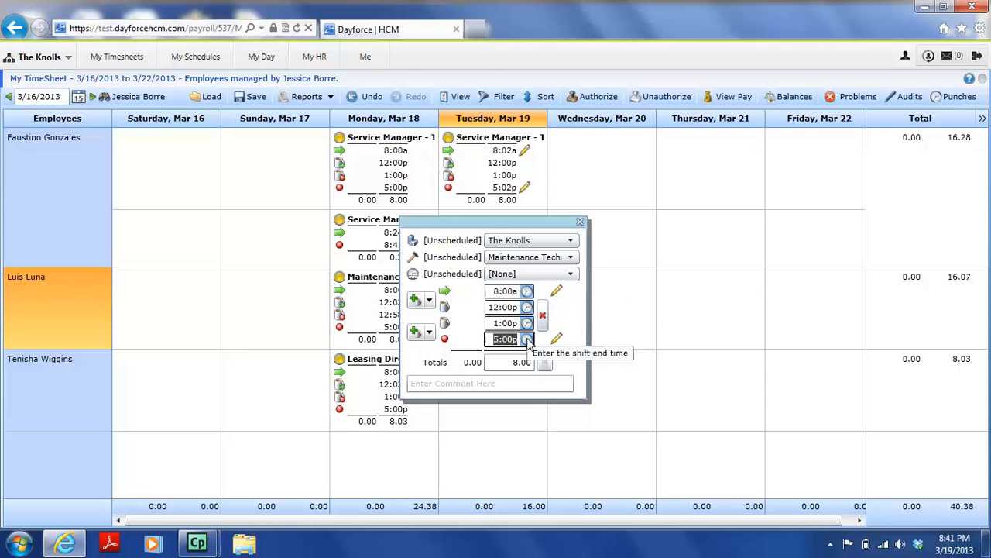
left_click(626, 328)
mouse_move(509, 313)
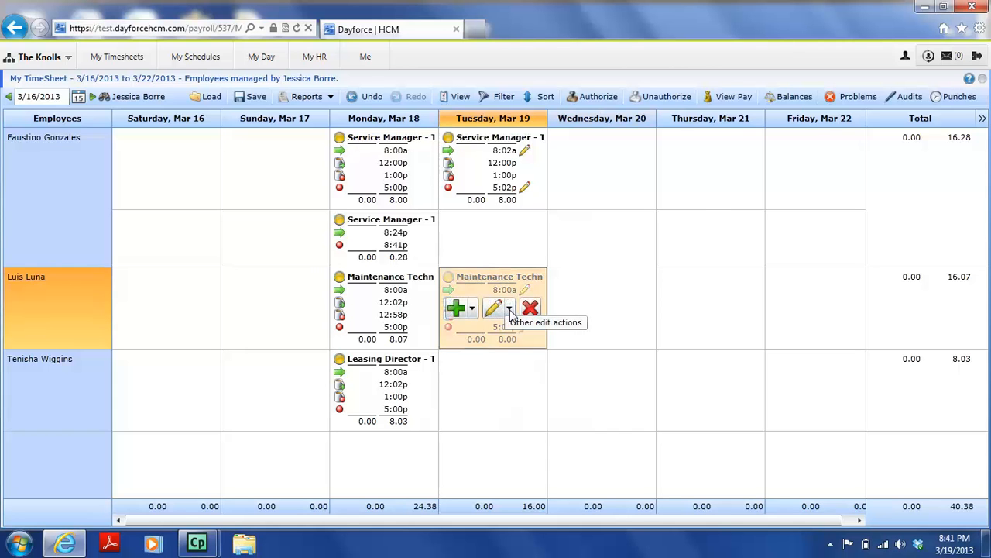
- Open Add/Edit Transfer for the Maintenance Technician's Tuesday shift
left_click(510, 312)
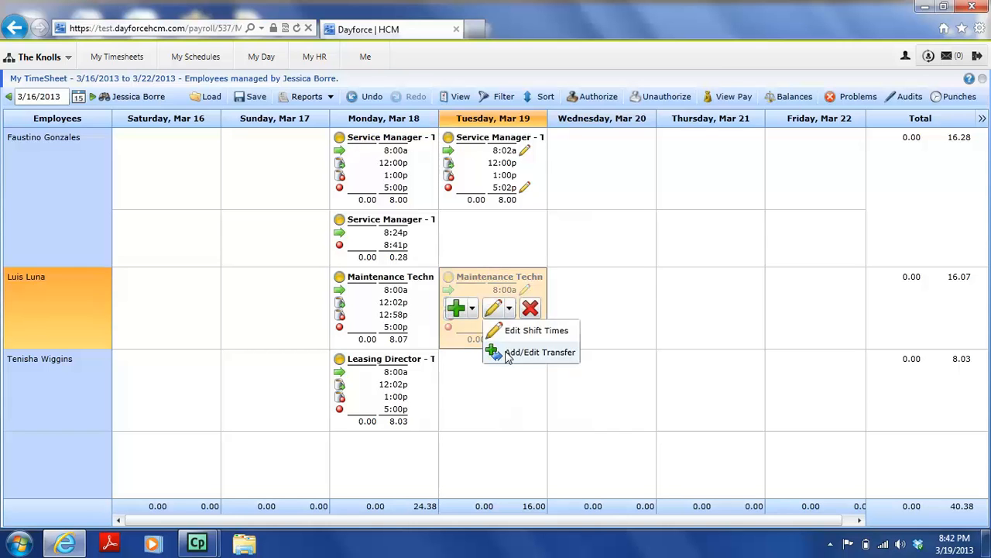
left_click(508, 354)
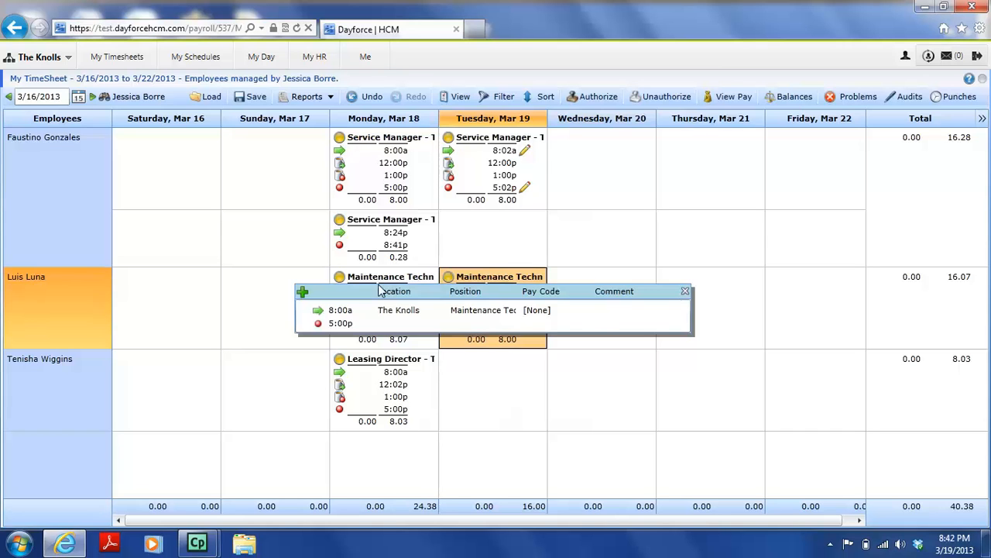
- Add a 10:00a transfer to the Mountain View location on the Tuesday shift
left_click(303, 293)
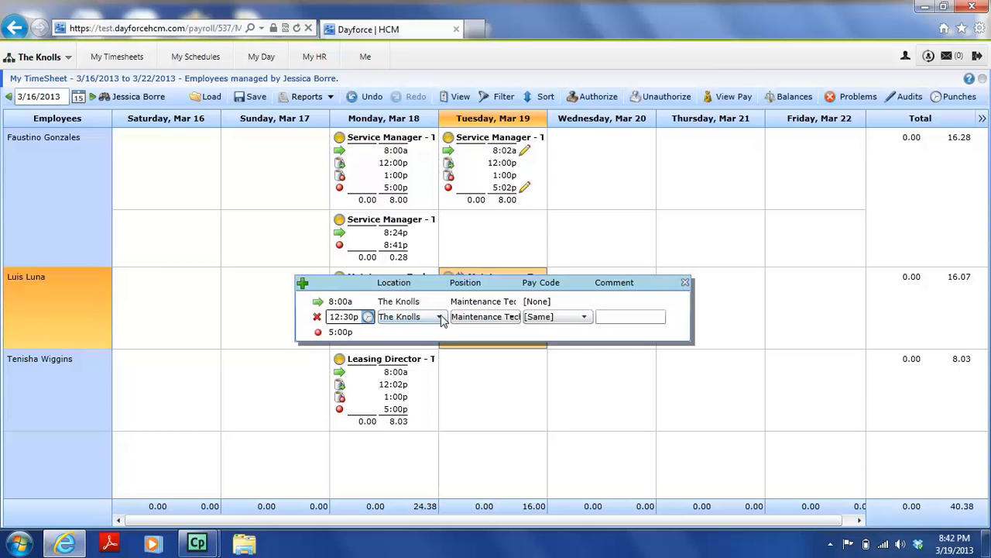
left_click(367, 321)
left_click(366, 319)
left_click(366, 319)
left_click(366, 320)
left_click(365, 319)
left_click(364, 319)
left_click_drag(358, 317, 319, 321)
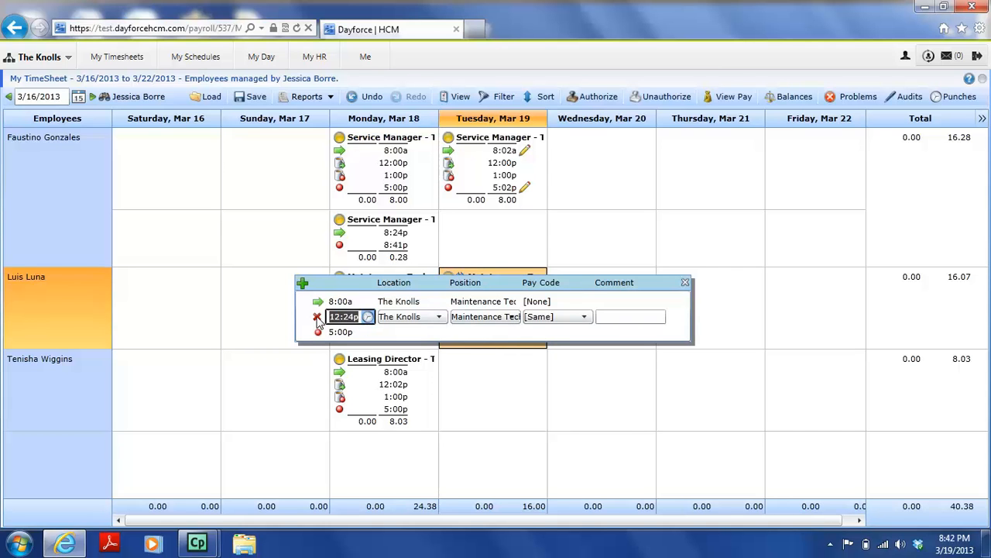
type("10:00a")
left_click(424, 319)
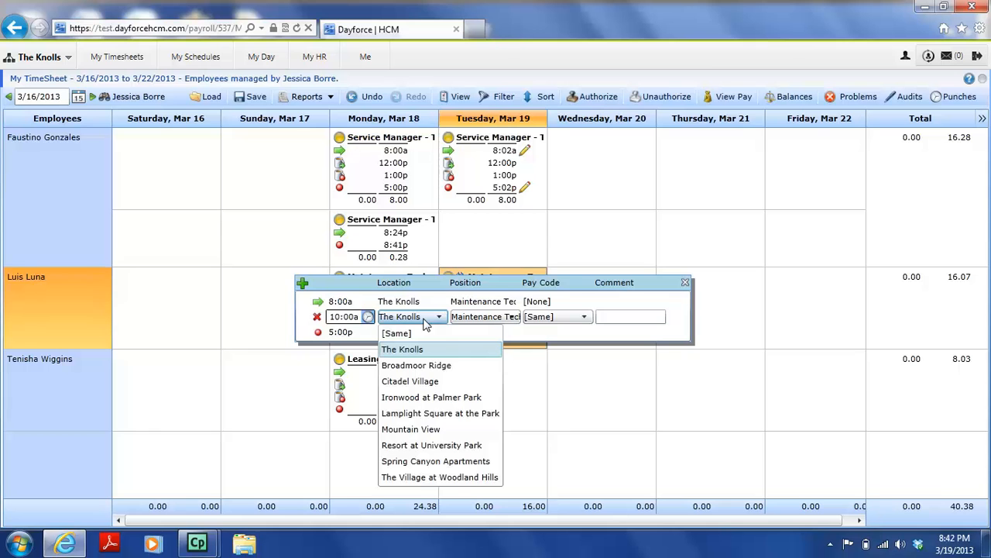
left_click(369, 319)
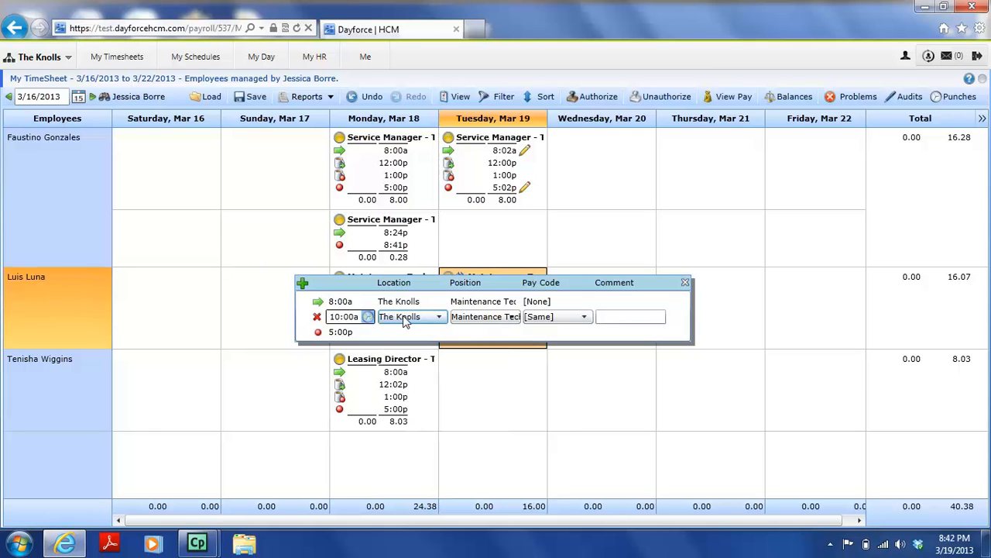
left_click(408, 320)
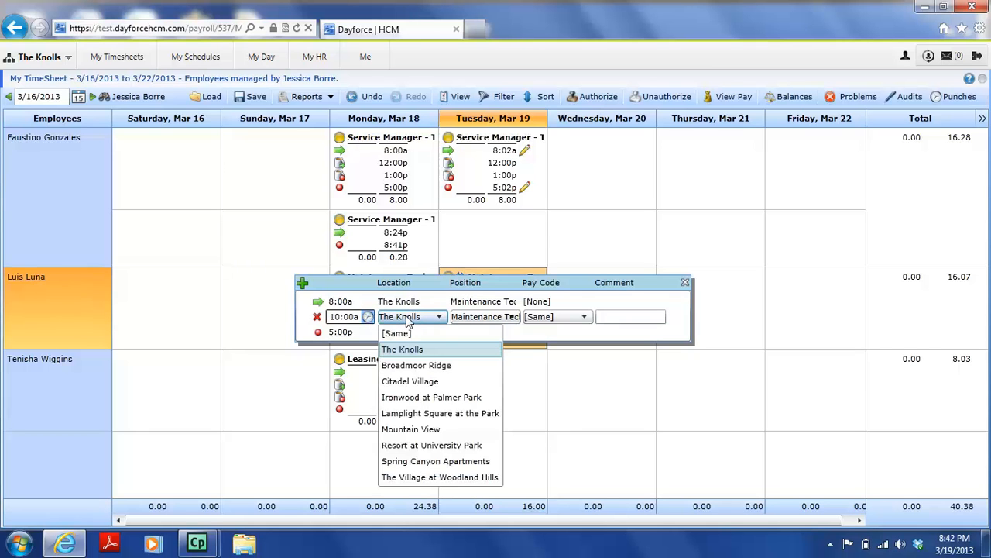
left_click(431, 432)
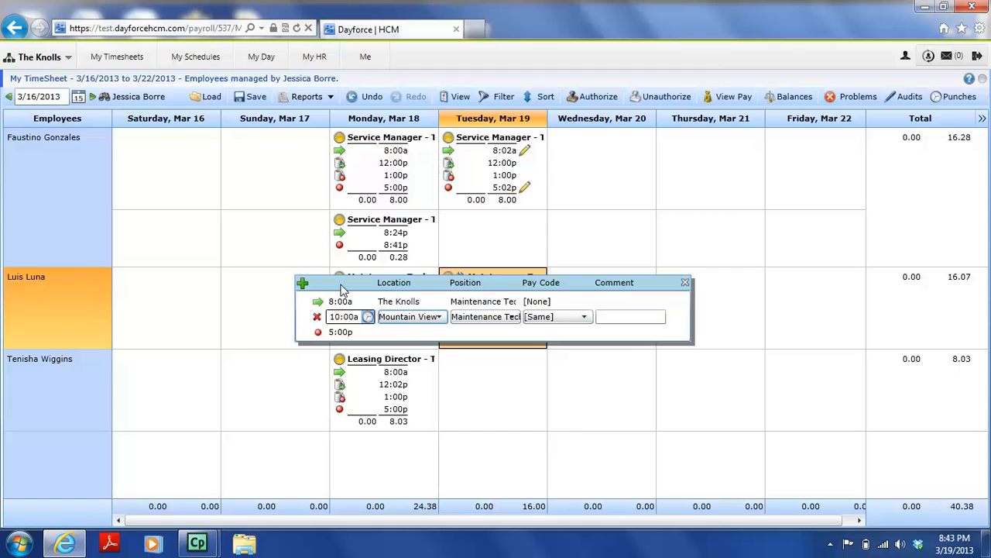
- Add a 1:30p transfer back to The Knolls, keeping Pay Code [Same], and close the editor
left_click(302, 285)
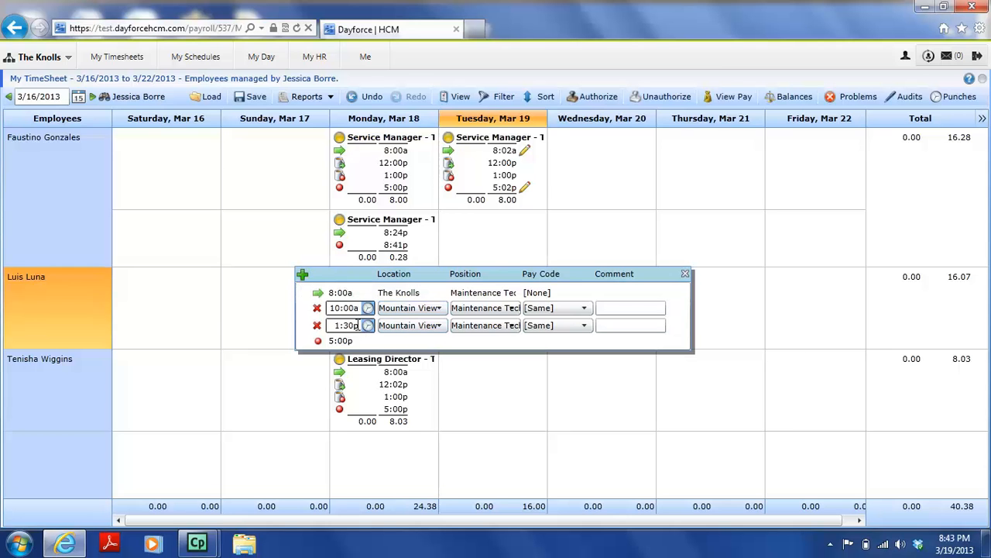
left_click(404, 325)
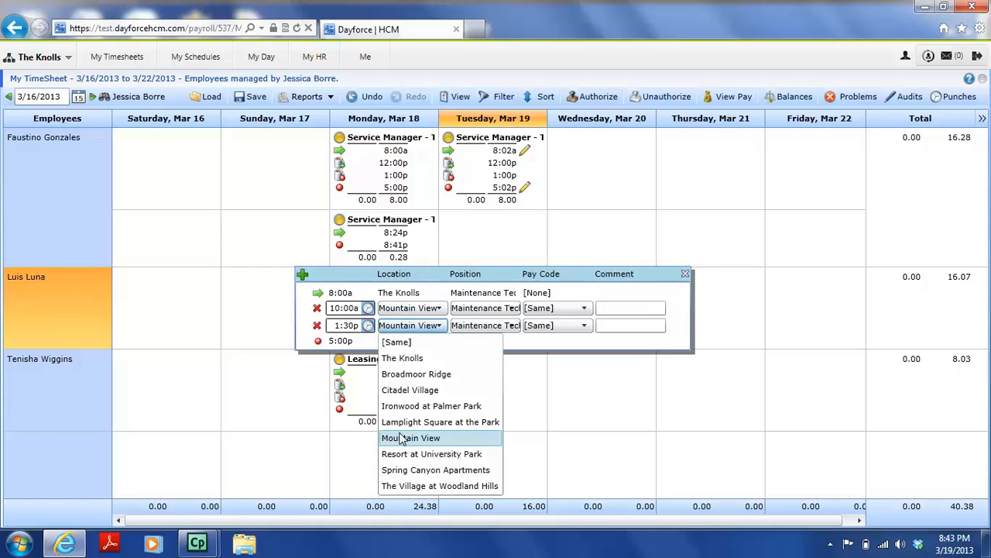
left_click(414, 359)
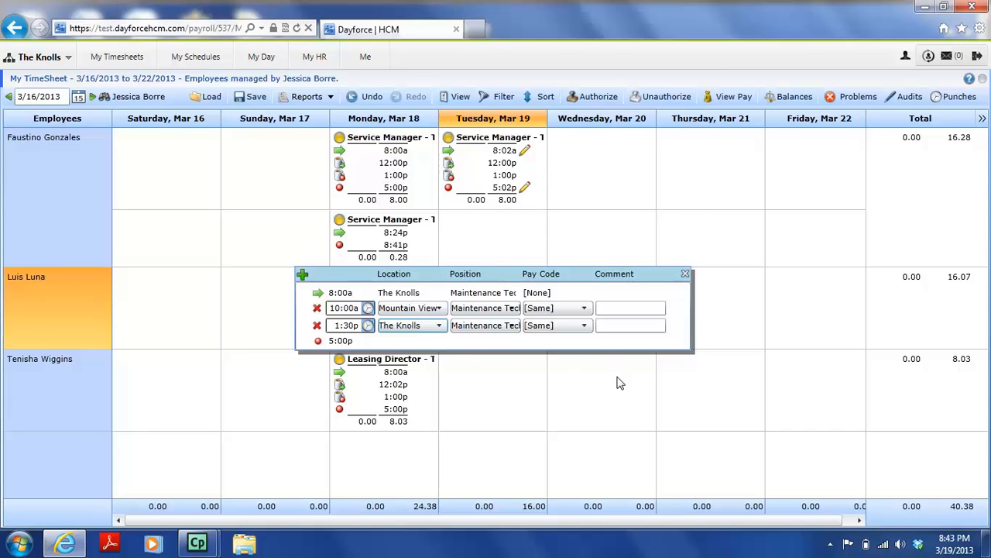
left_click(580, 312)
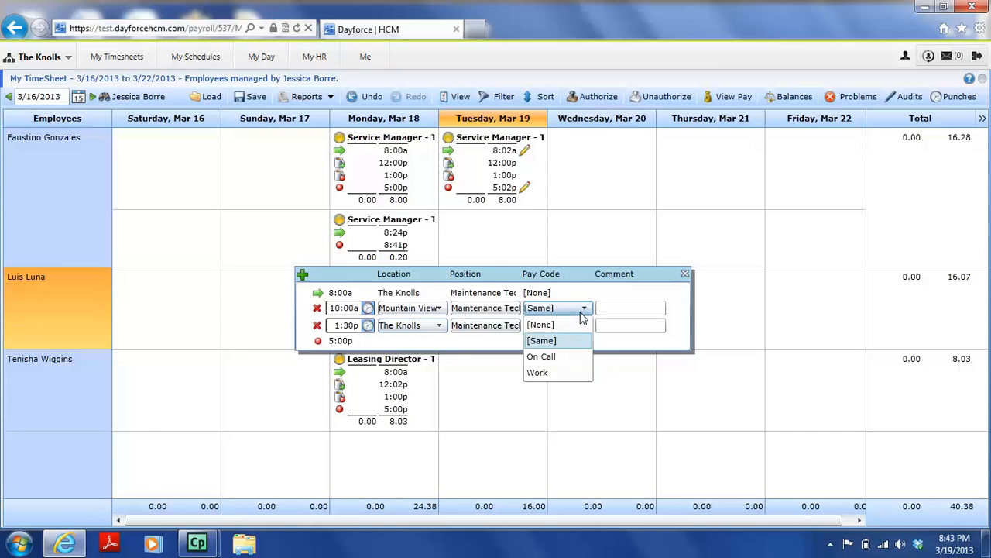
left_click(581, 314)
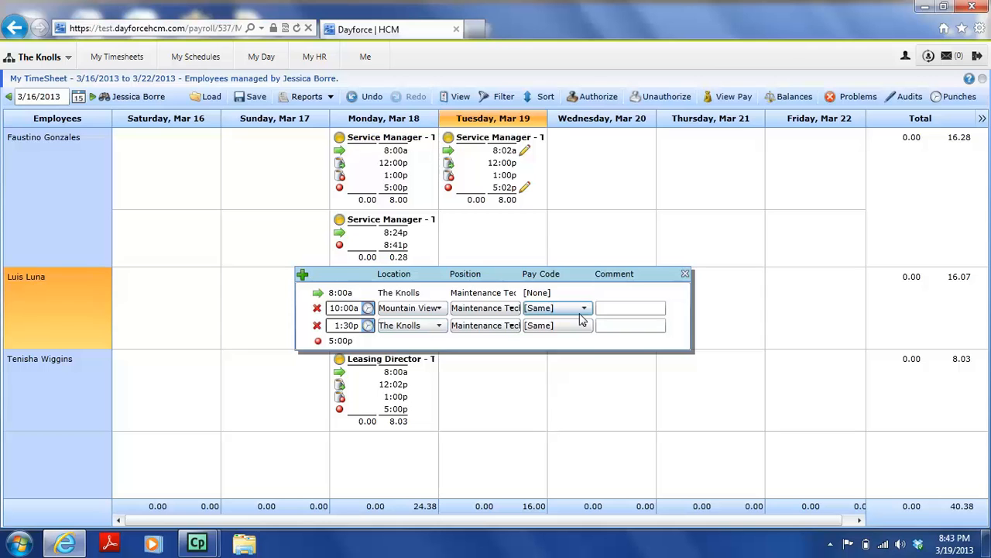
left_click(739, 299)
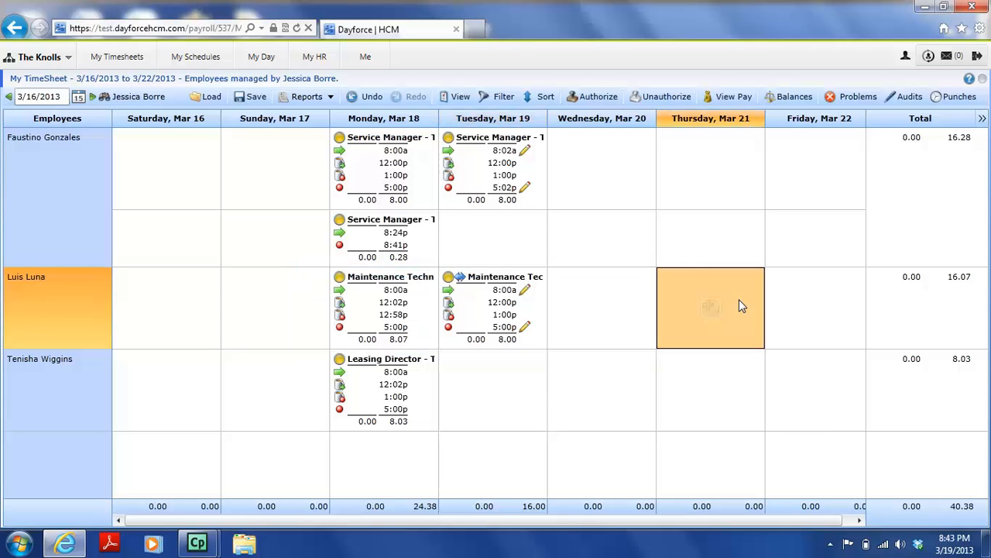
- Save the timesheet and confirm the Tuesday transfers at 10:00a and 1:30p
left_click(255, 98)
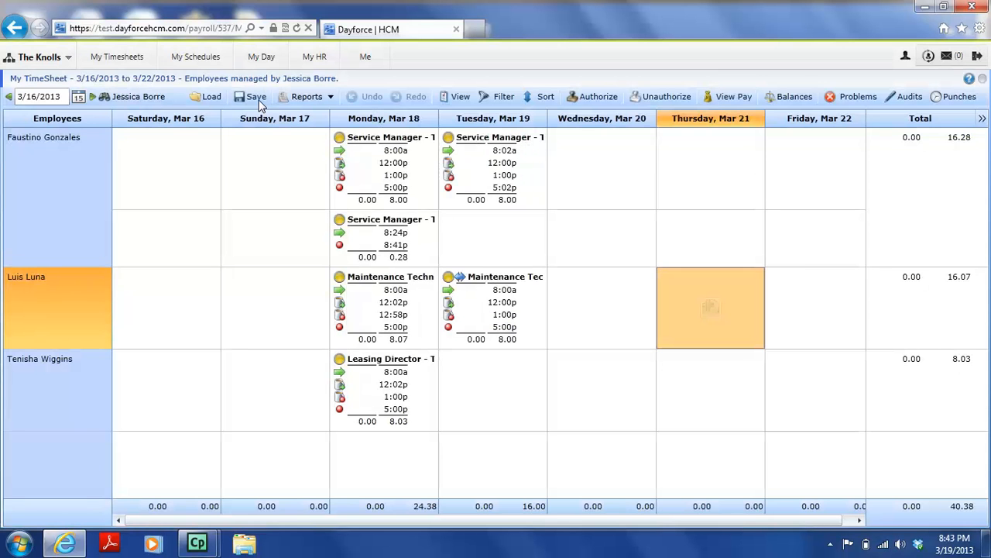
mouse_move(462, 285)
- Select various Monday, Tuesday and Wednesday shift cells on the timesheet
left_click(463, 282)
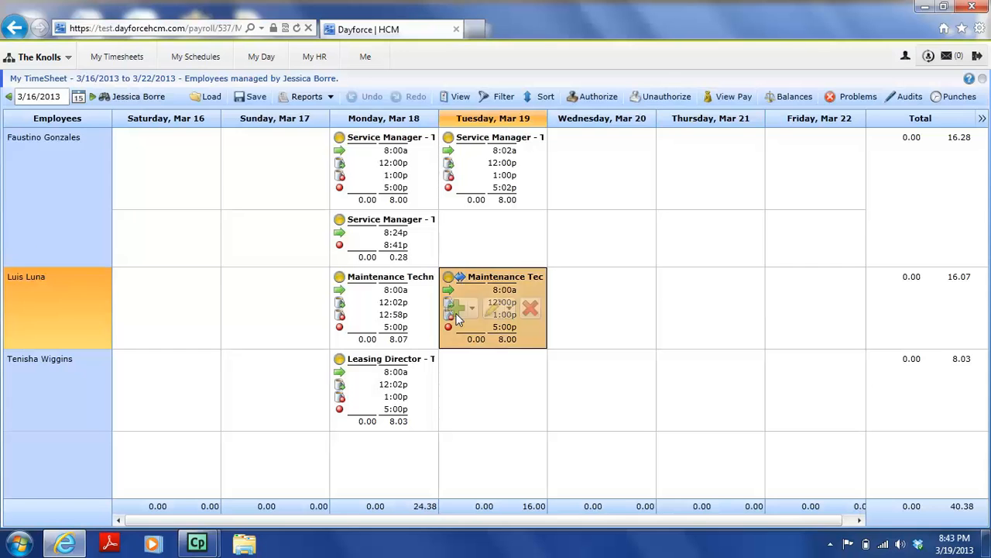
left_click(587, 220)
left_click(587, 195)
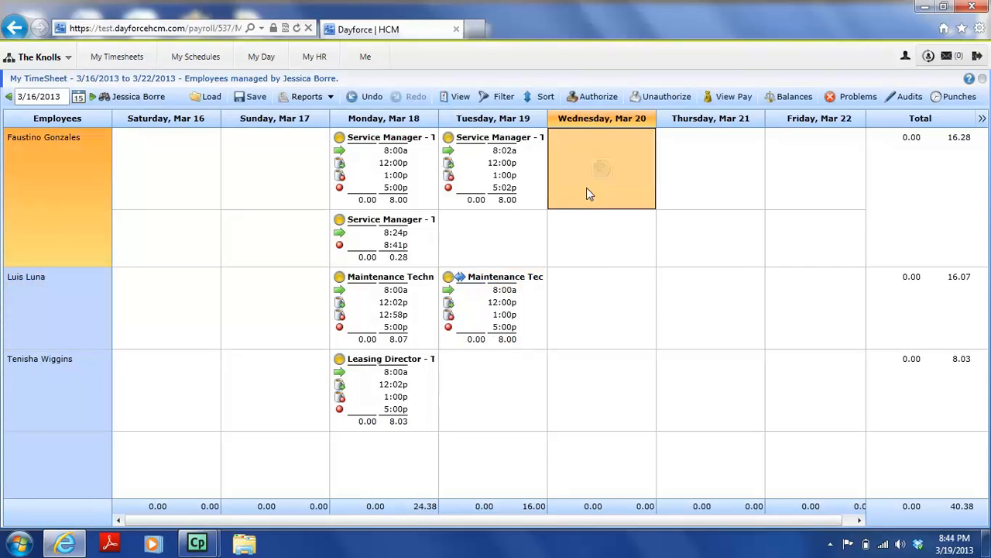
left_click(365, 176)
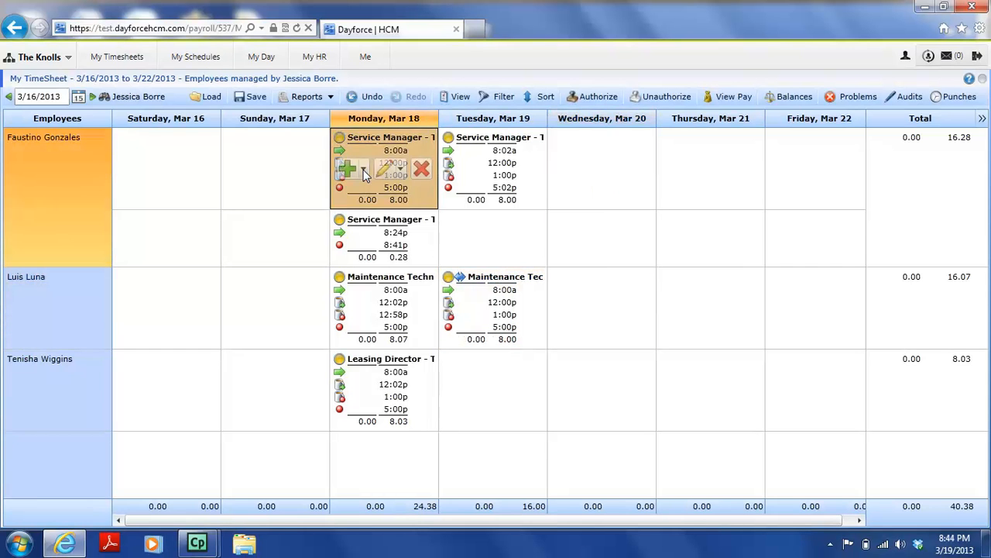
left_click(462, 188)
left_click(470, 254)
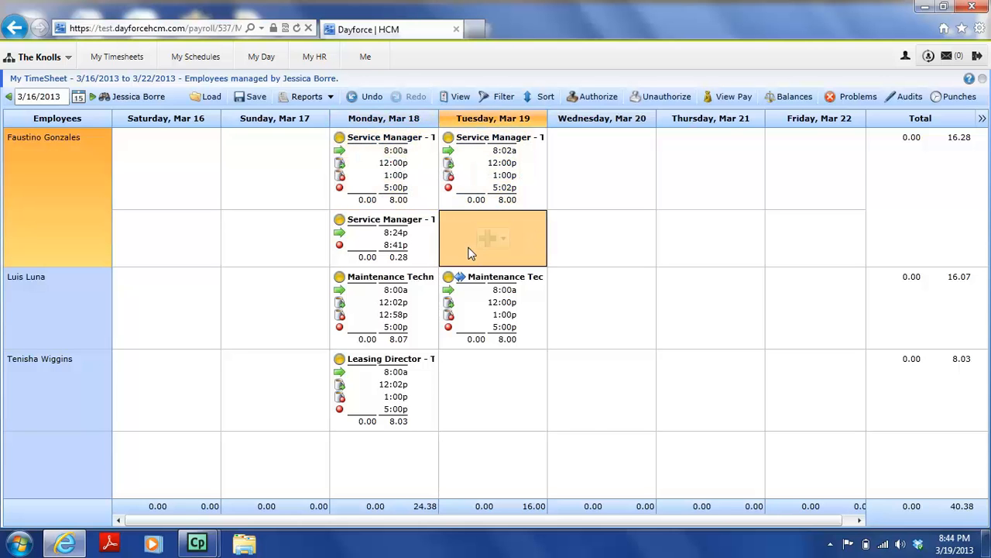
left_click(464, 301)
left_click(400, 313)
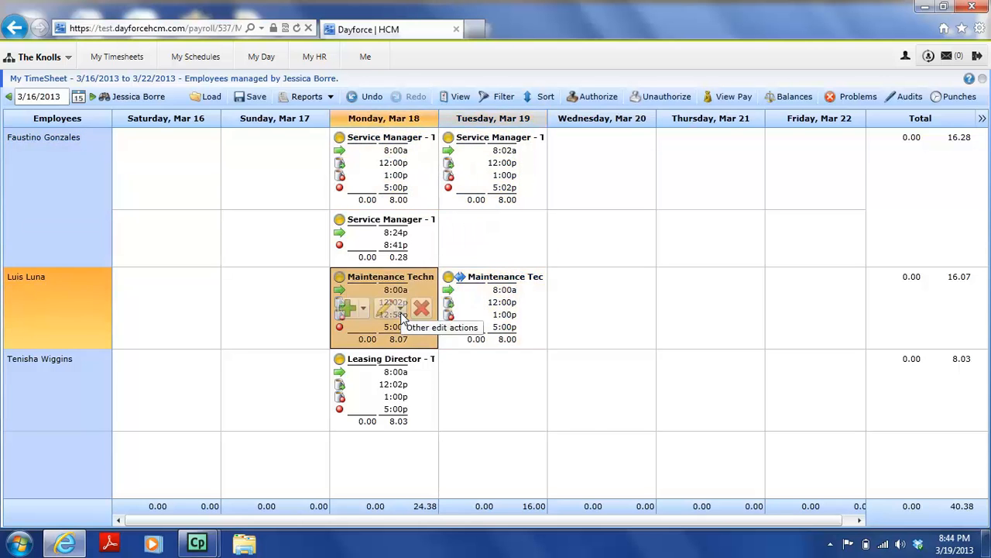
left_click(410, 245)
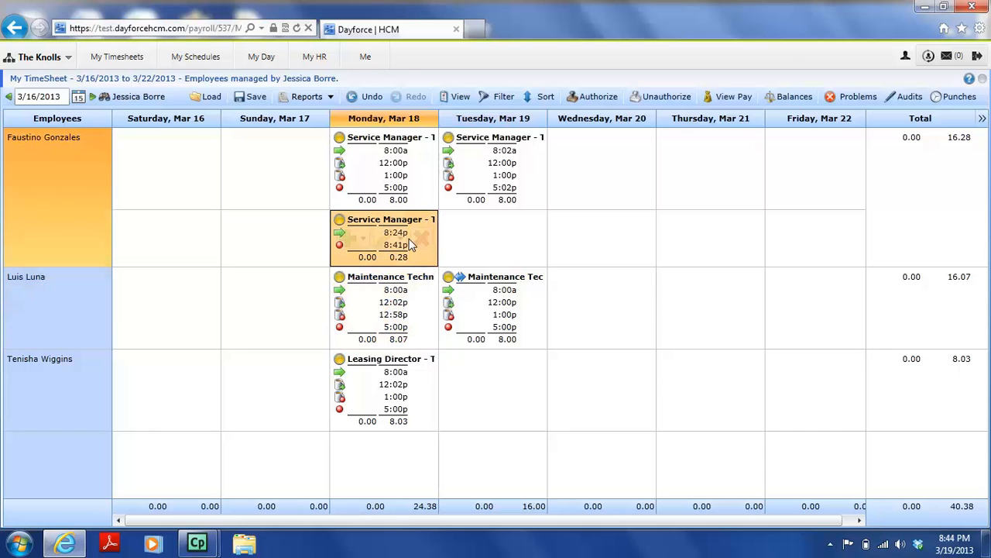
- Select all four Monday, Mar 18 shifts and authorize them
left_click(405, 119)
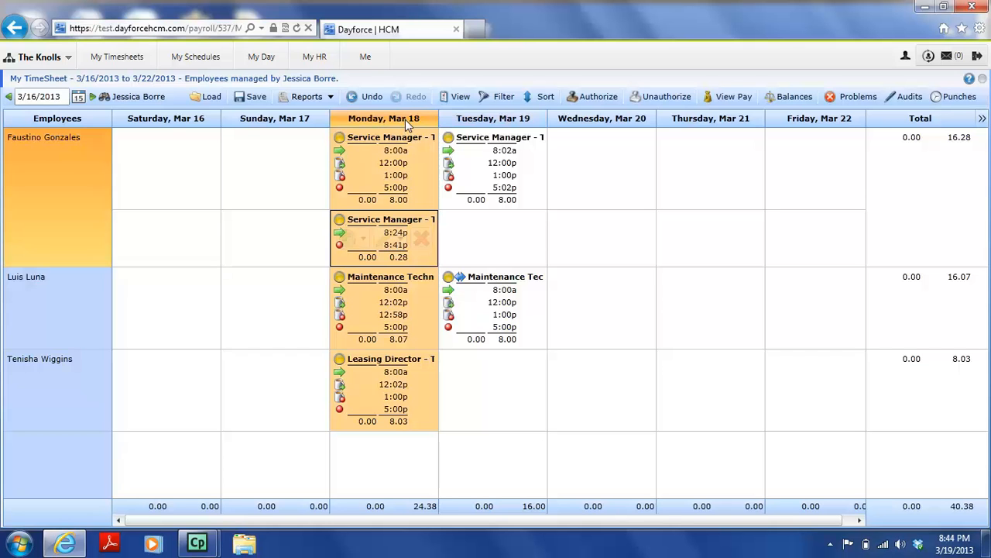
left_click(403, 374)
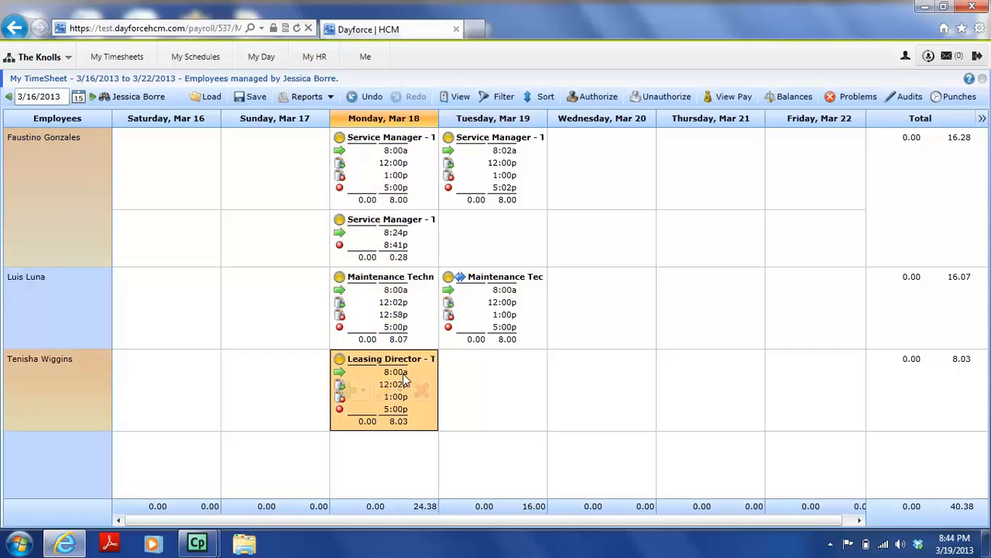
left_click(406, 328)
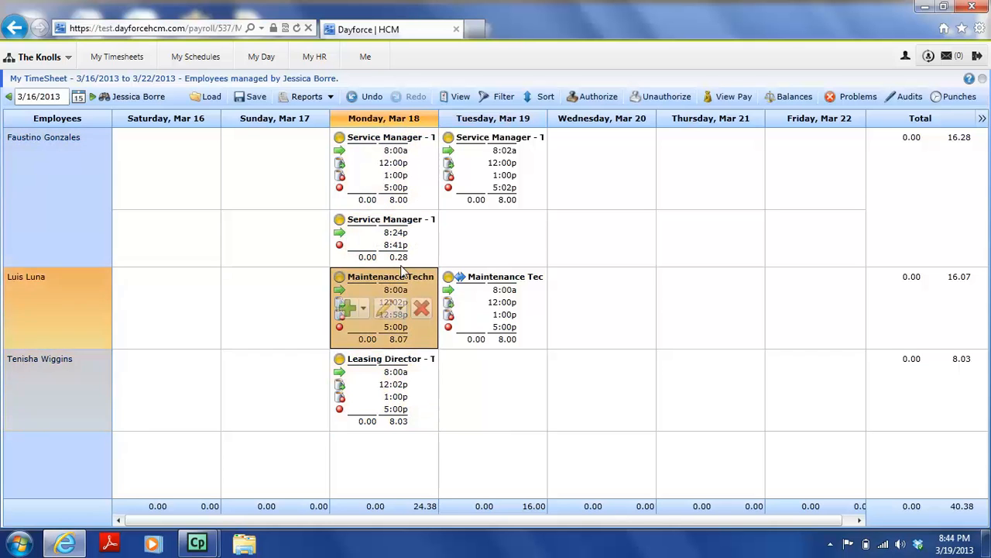
left_click(405, 121)
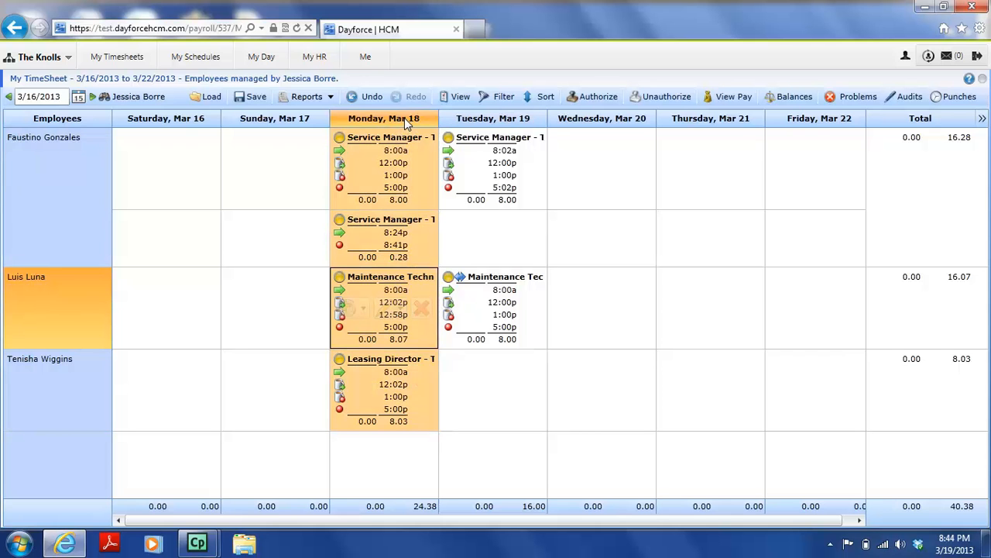
left_click(404, 165)
left_click(404, 232)
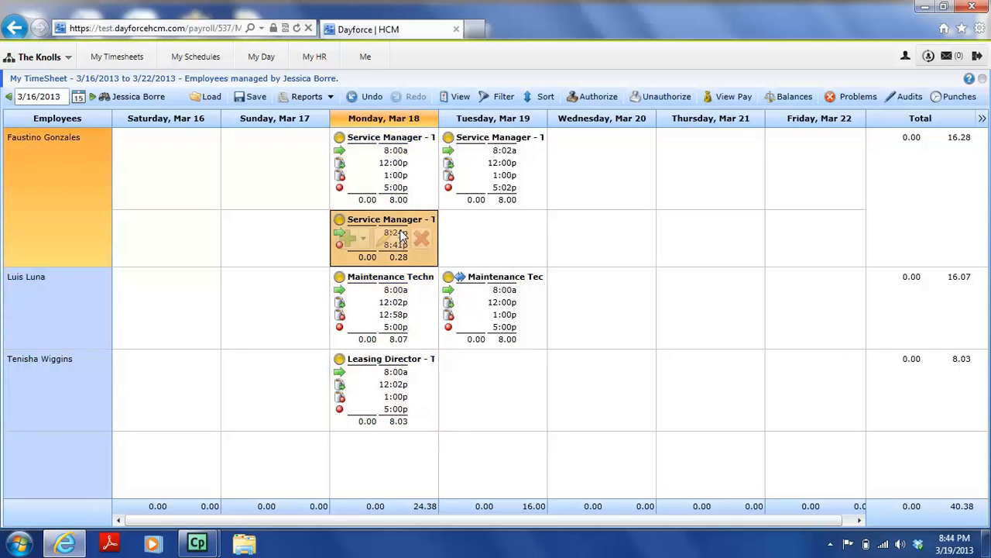
left_click(401, 123)
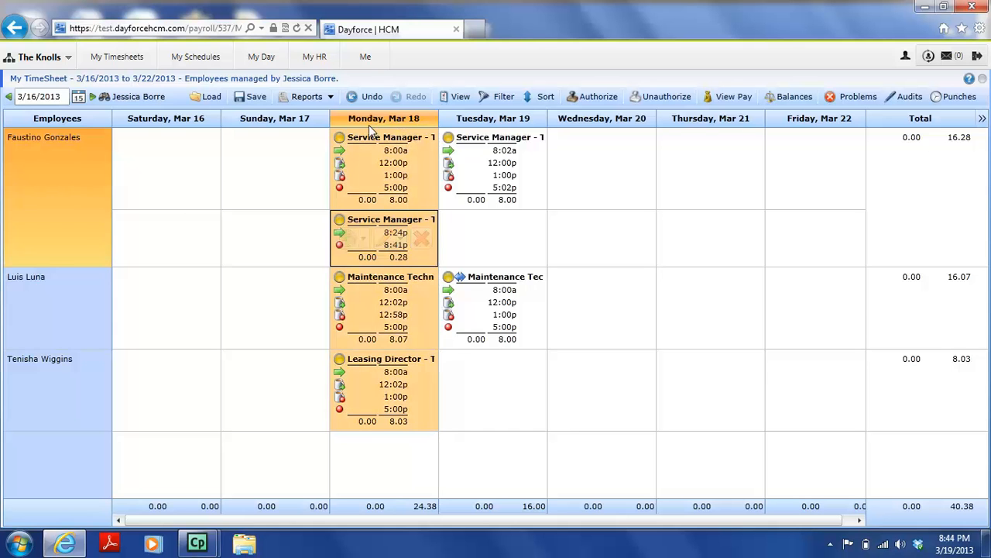
left_click(370, 138)
left_click_drag(369, 140, 383, 420)
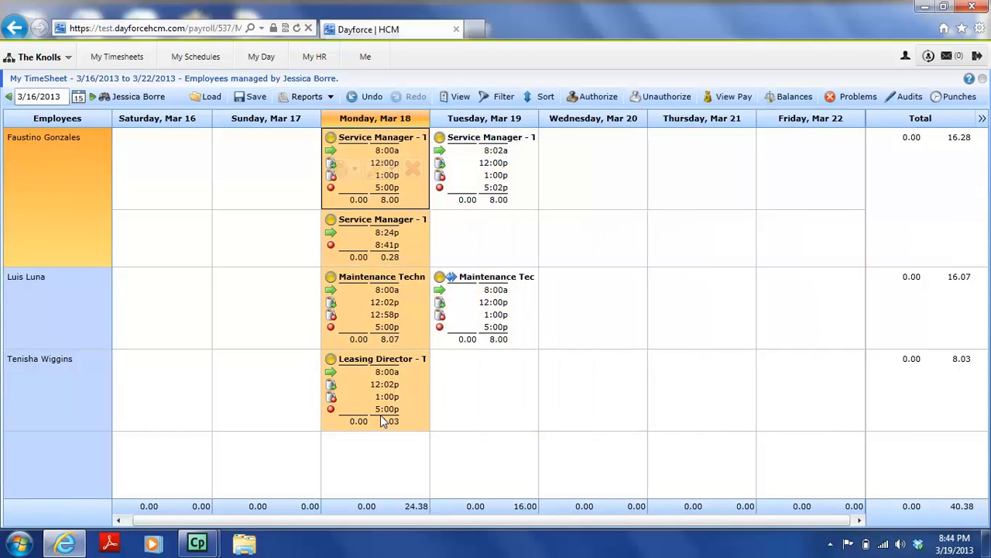
left_click(589, 98)
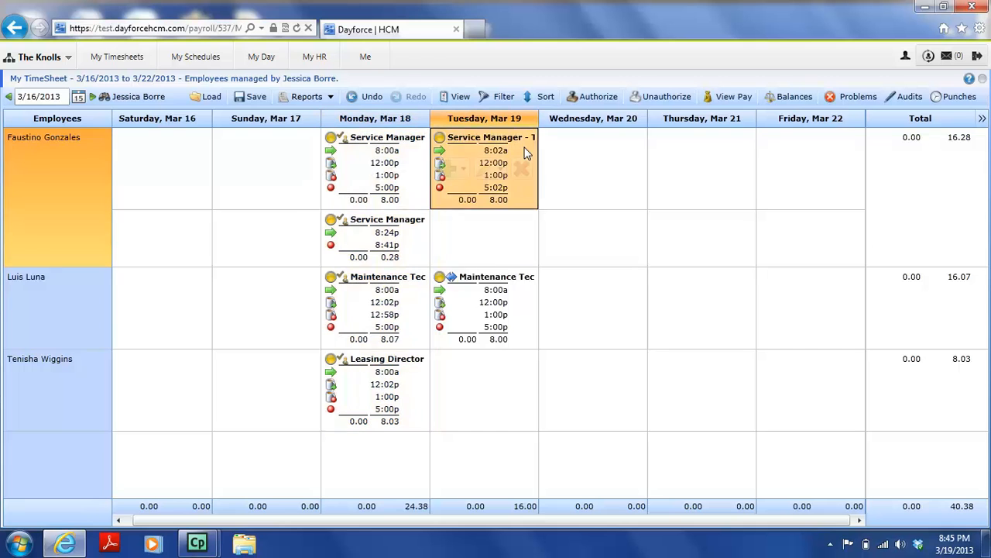
- Start a new Tuesday shift with a meal break for the Leasing Director, then discard it
left_click(494, 393)
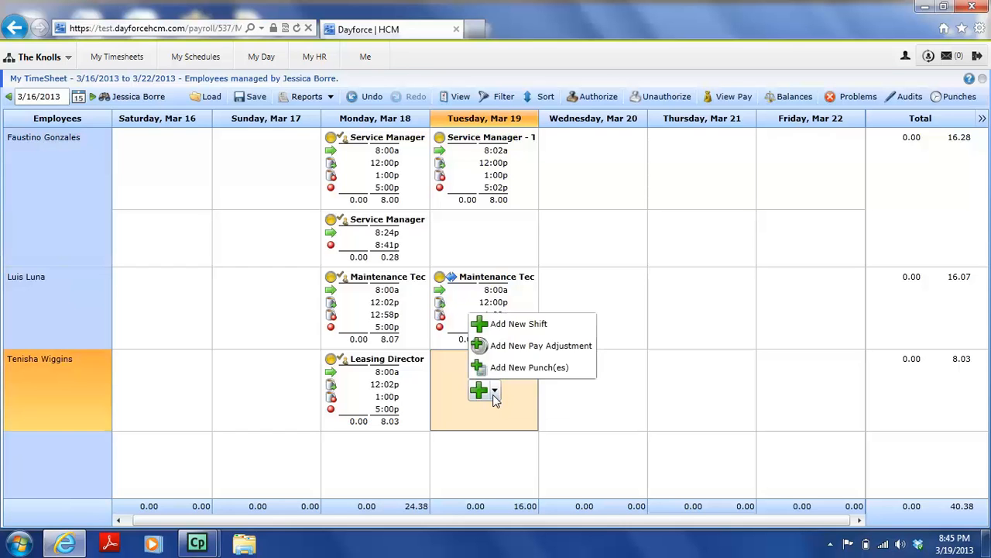
left_click(511, 331)
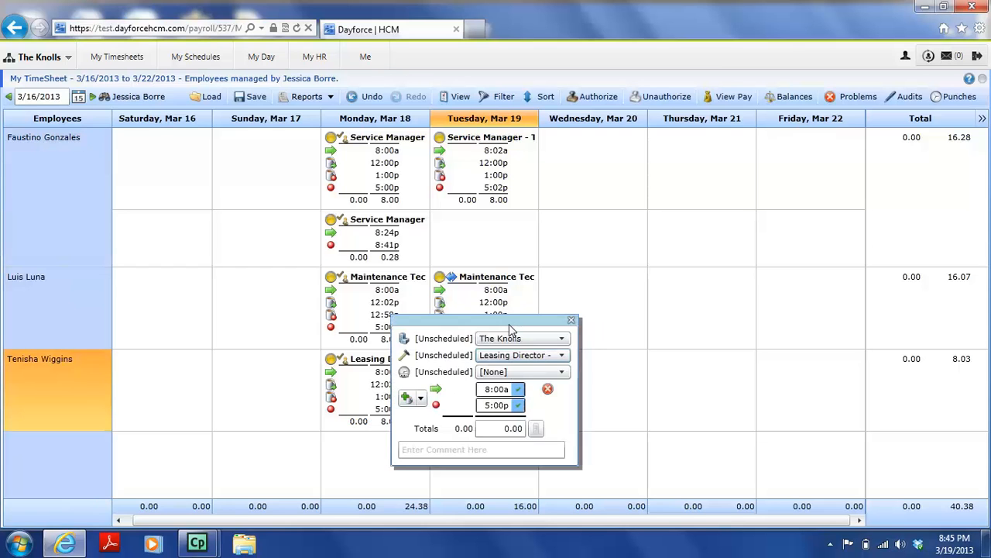
left_click(406, 398)
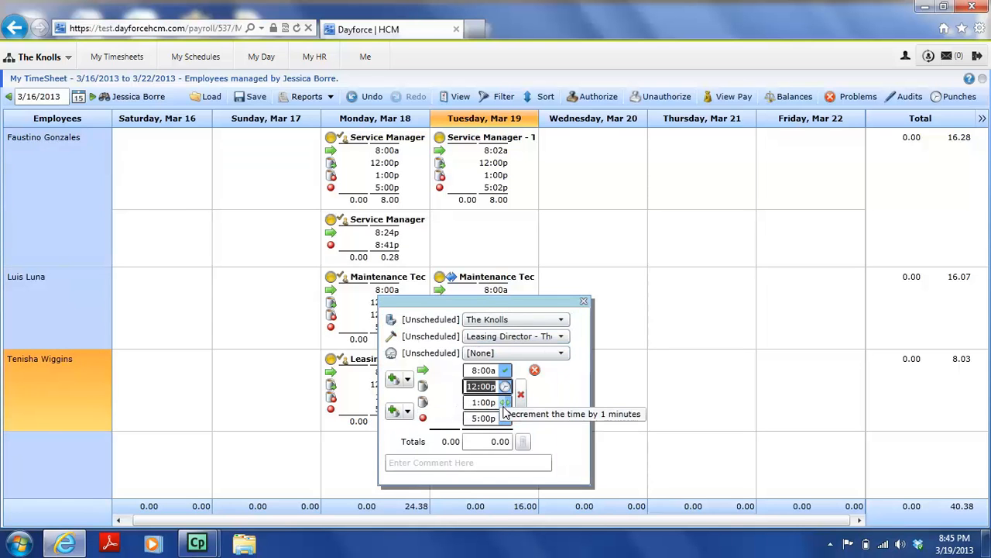
mouse_move(538, 372)
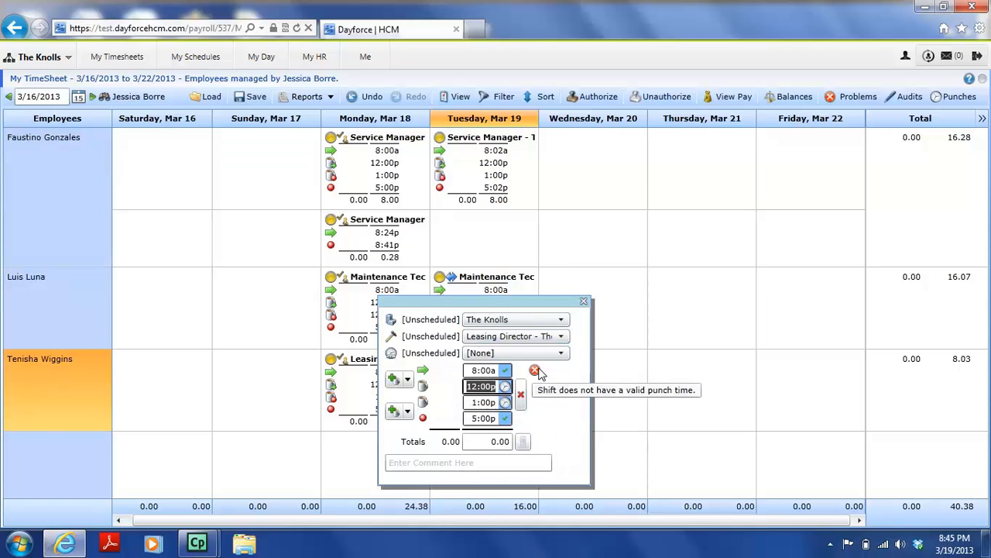
left_click(634, 367)
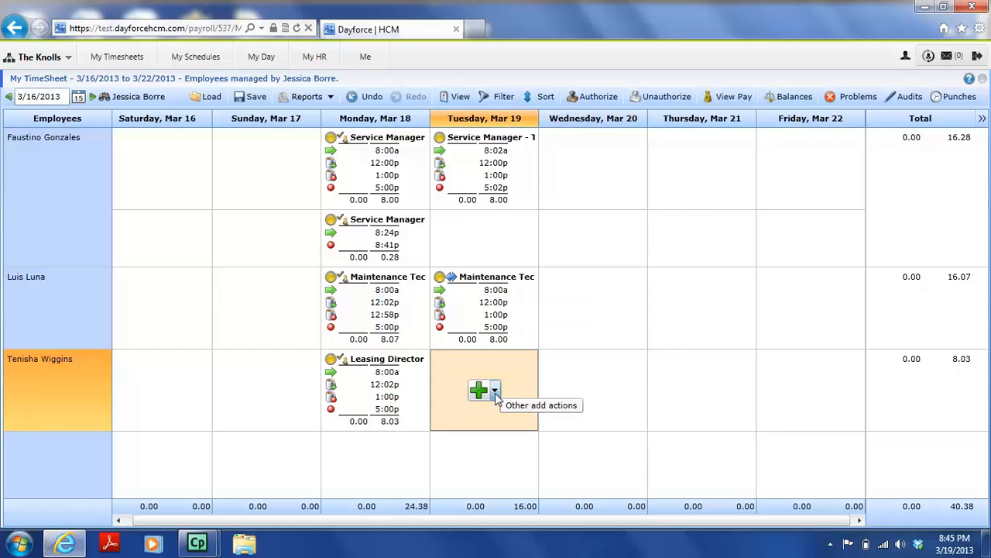
- Add an 8:45a shift-start punch to the Leasing Director's empty Tuesday, Mar 19
left_click(498, 393)
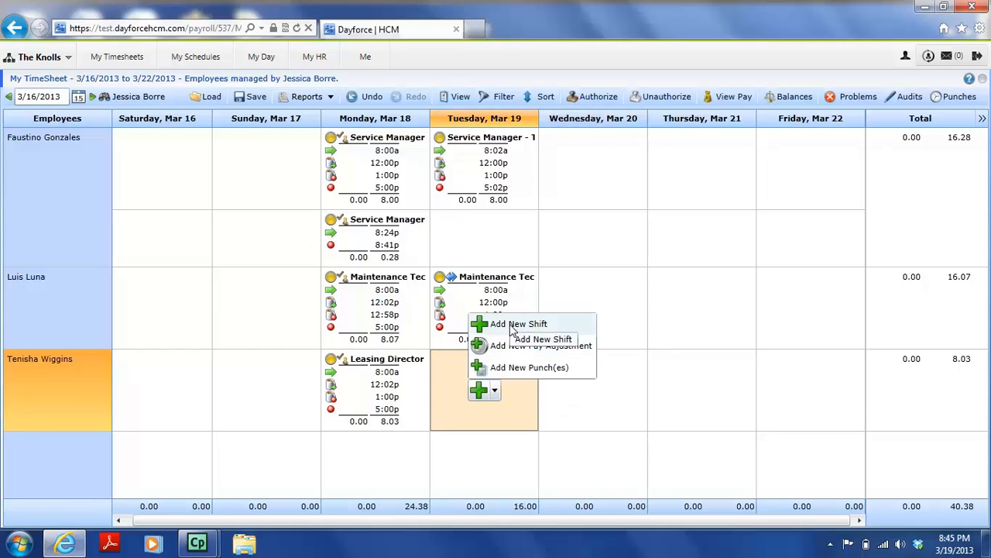
left_click(508, 368)
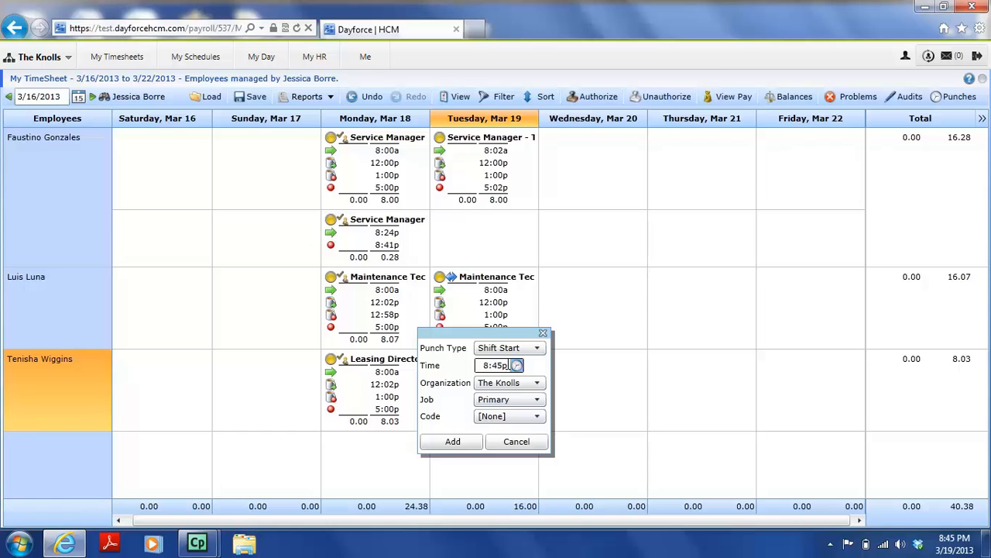
left_click(509, 365)
left_click(509, 365)
key("BackSpace")
left_click(456, 442)
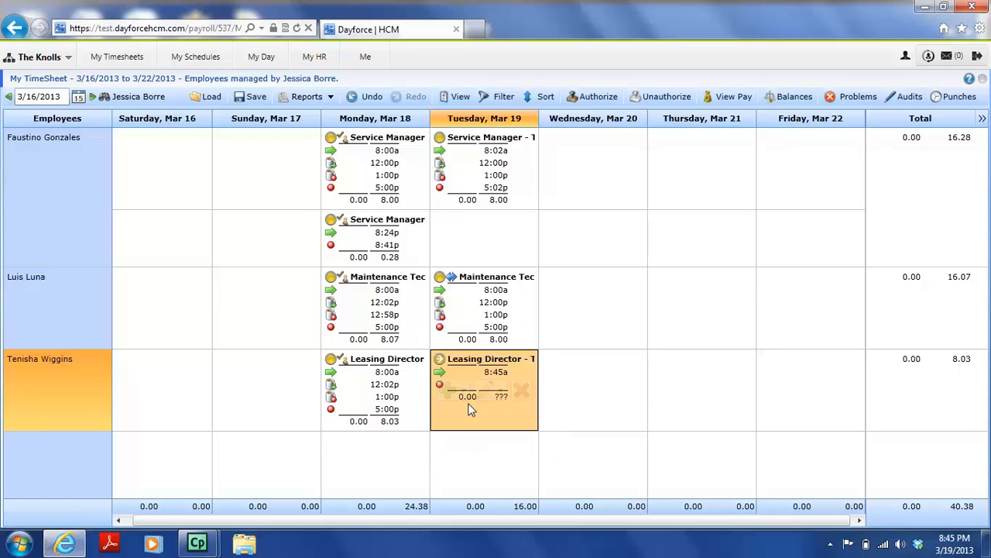
mouse_move(497, 401)
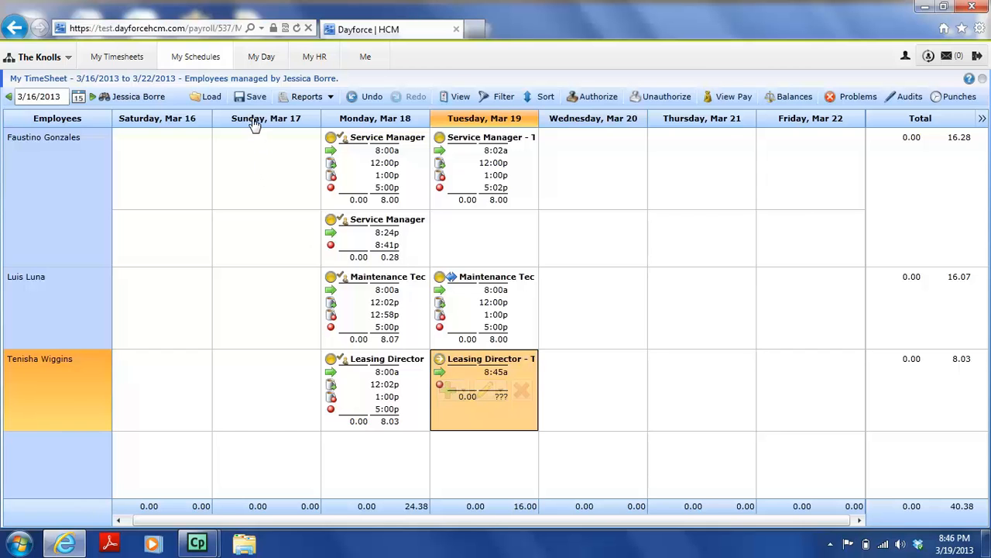
- On My Day, change the checklist period to 3/1/2013 through 4/1/2013 and reload it
left_click(251, 60)
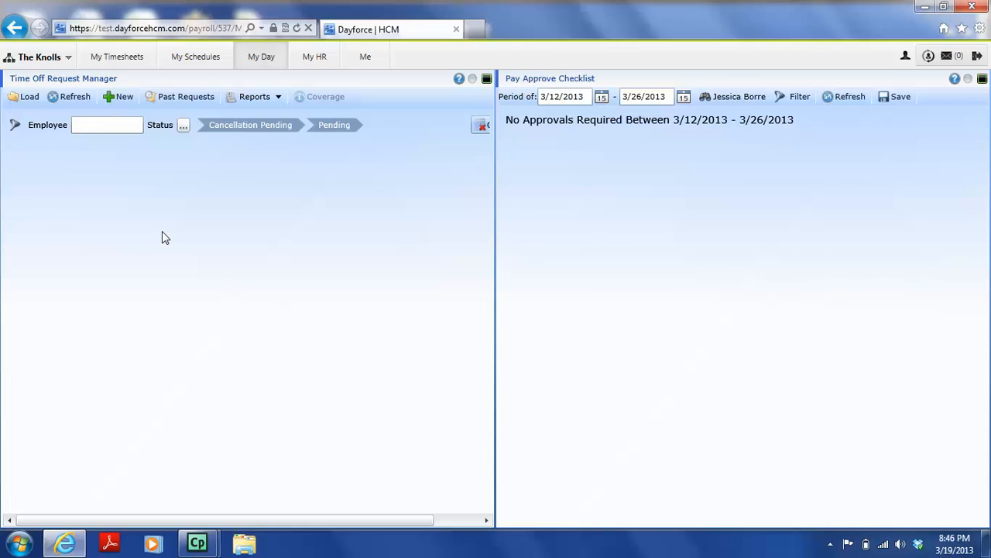
left_click(588, 97)
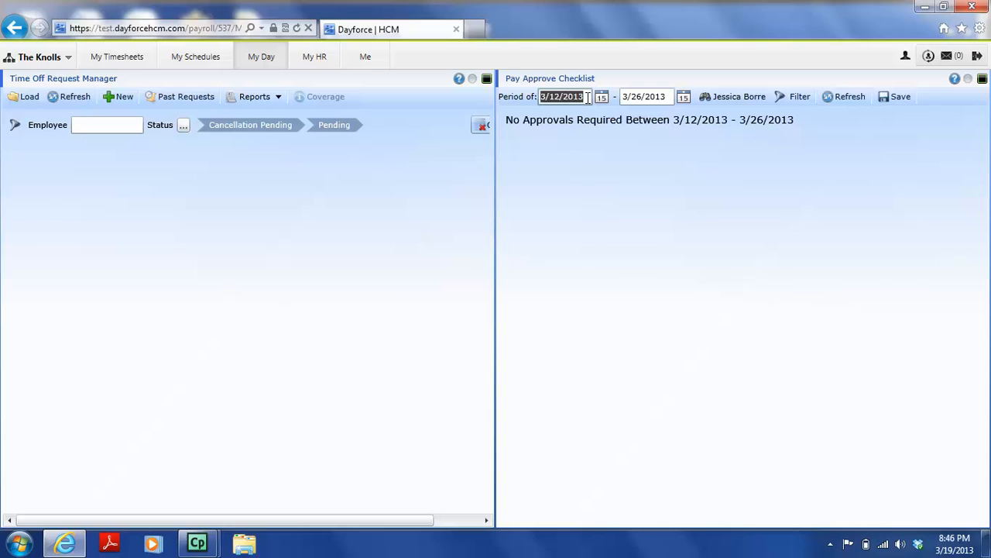
type("3")
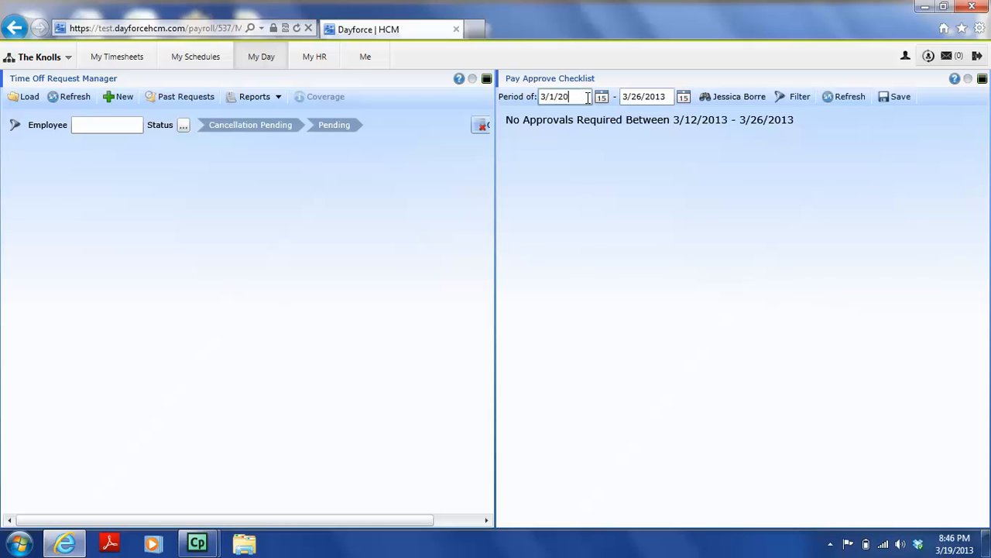
left_click(628, 100)
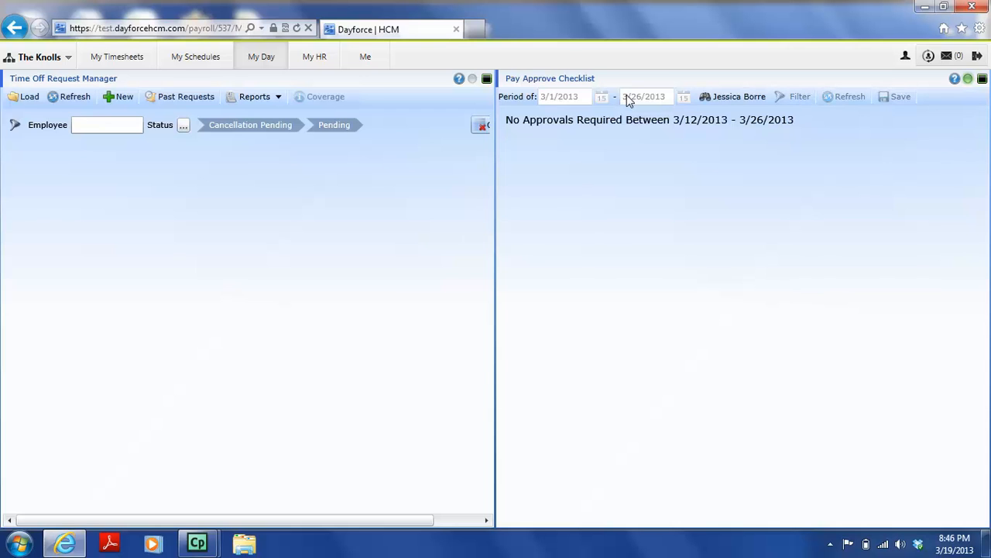
left_click(628, 98)
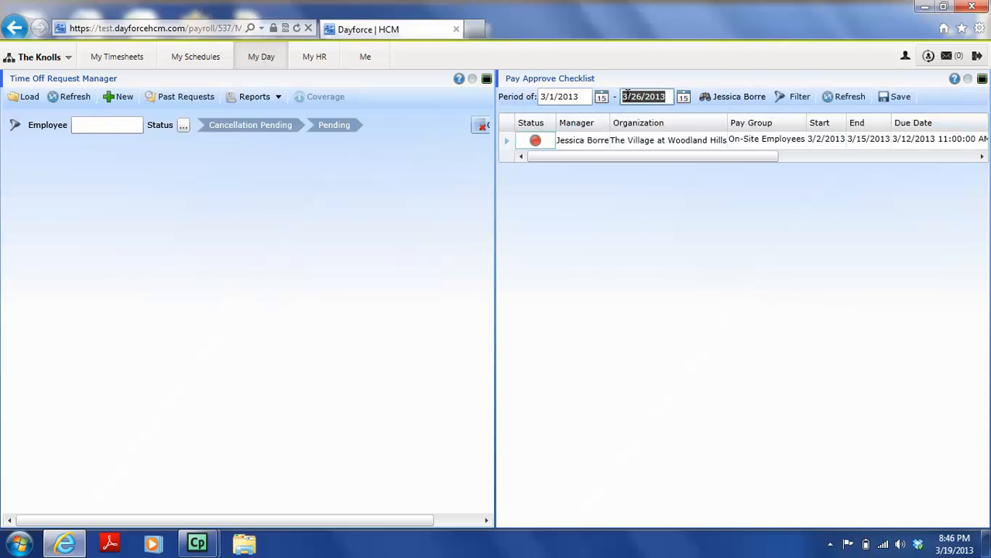
type("4")
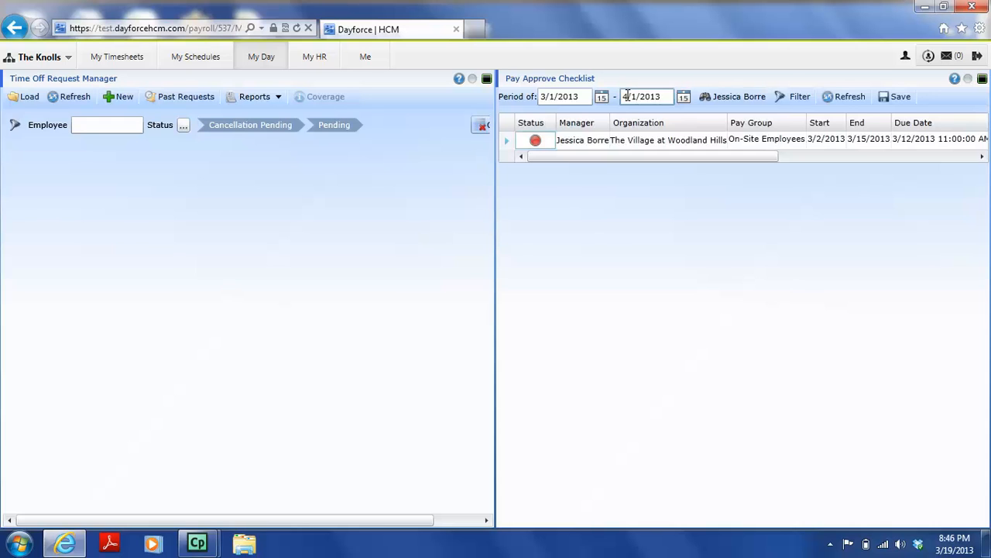
key("Return")
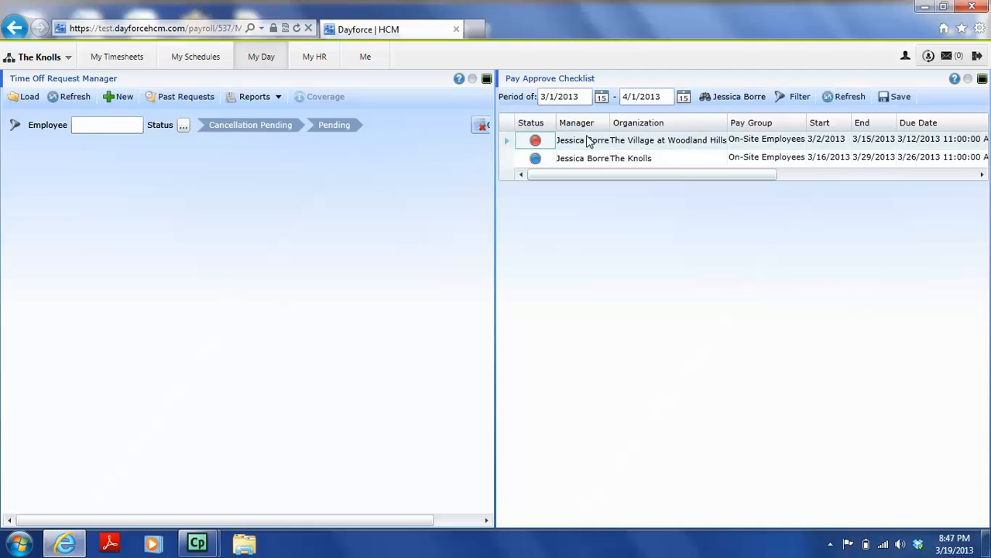
mouse_move(532, 146)
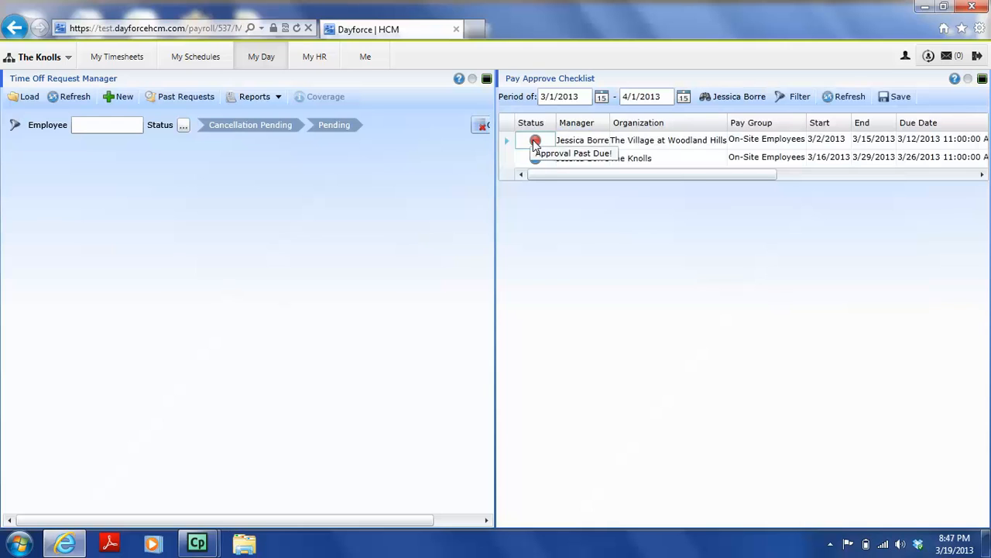
mouse_move(537, 165)
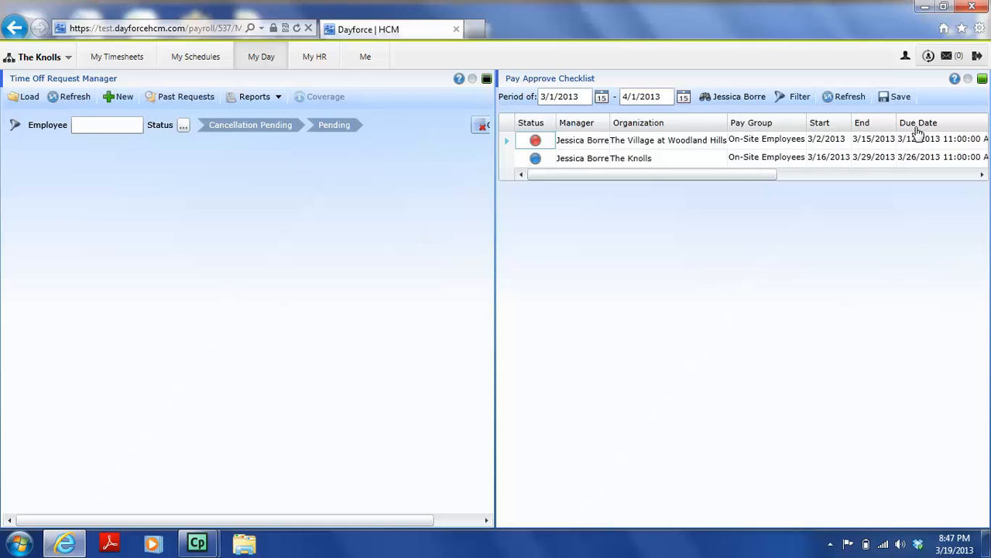
- Maximize the Pay Approve Checklist panel to show all issue, edit, approve and lock columns
left_click(981, 81)
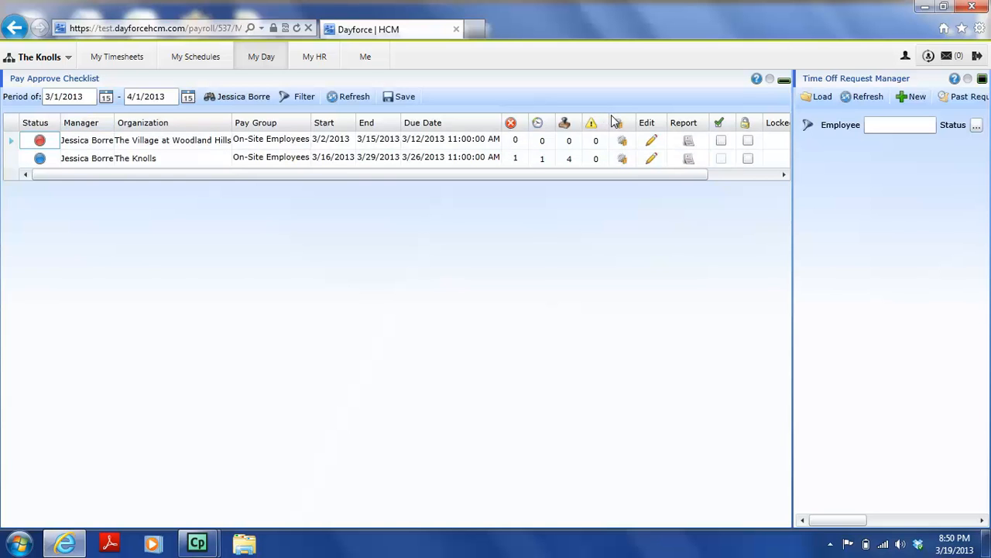
- In The Knolls timesheet, give Monday's Service Manager shift a 10:00p Shift End punch and save
left_click(650, 160)
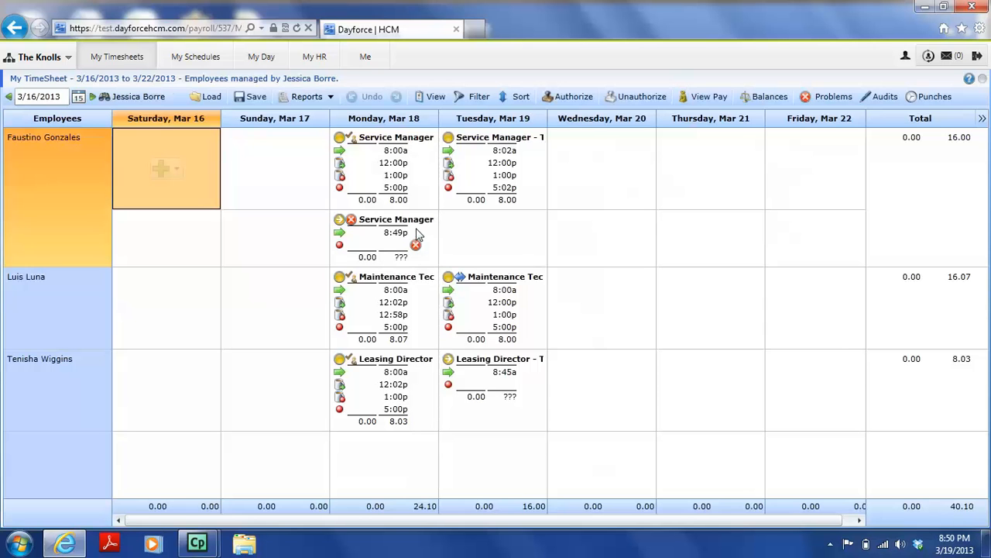
left_click(387, 248)
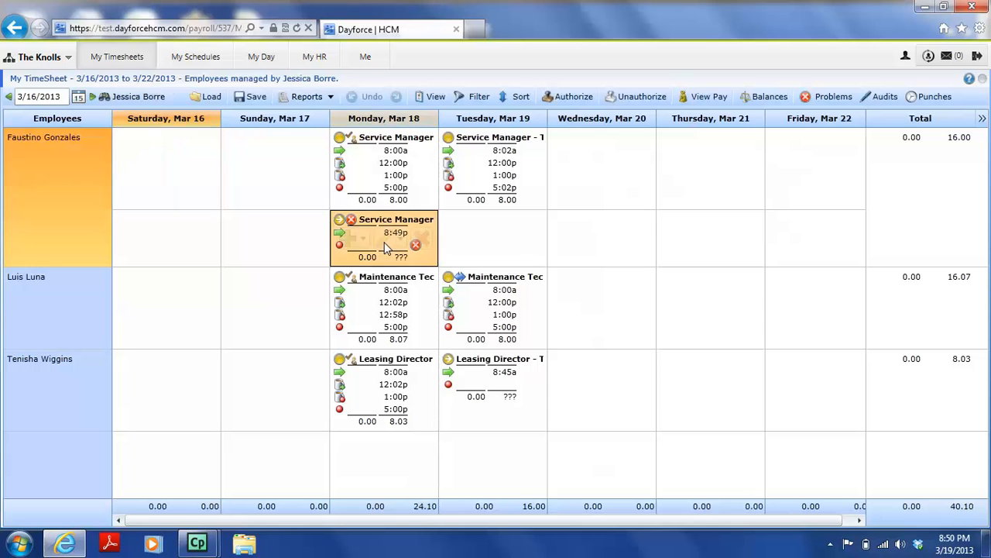
left_click(391, 245)
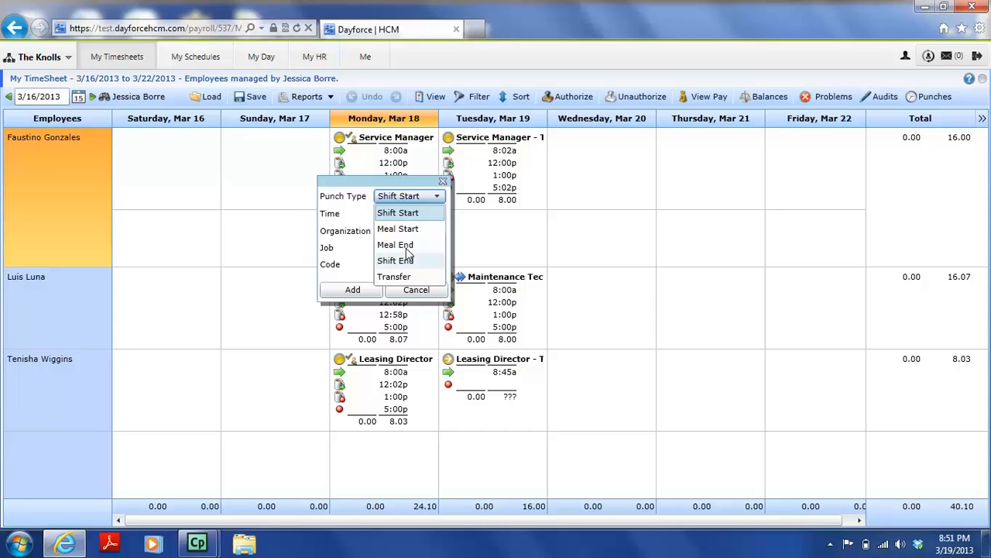
left_click(411, 262)
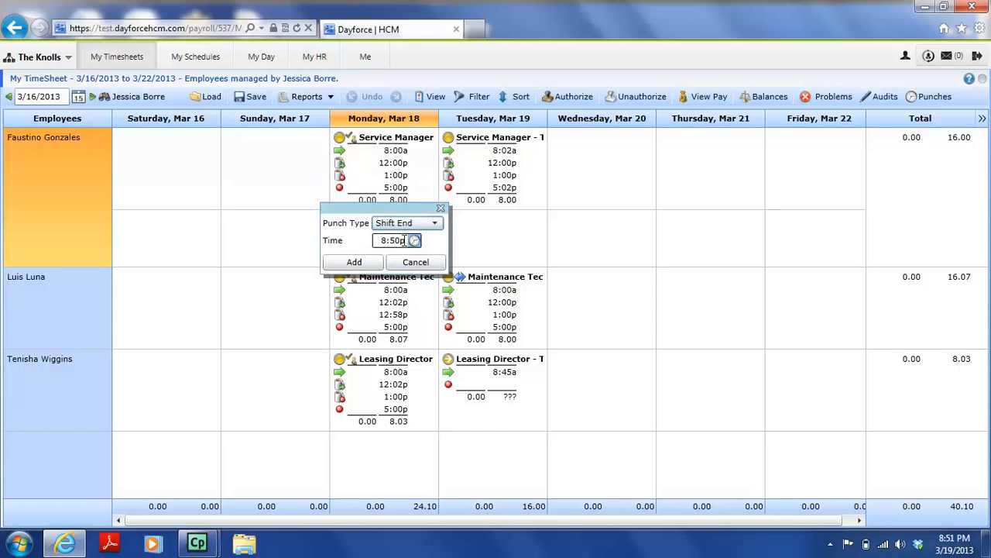
left_click(404, 240)
key("BackSpace")
type("10:00p")
left_click(361, 263)
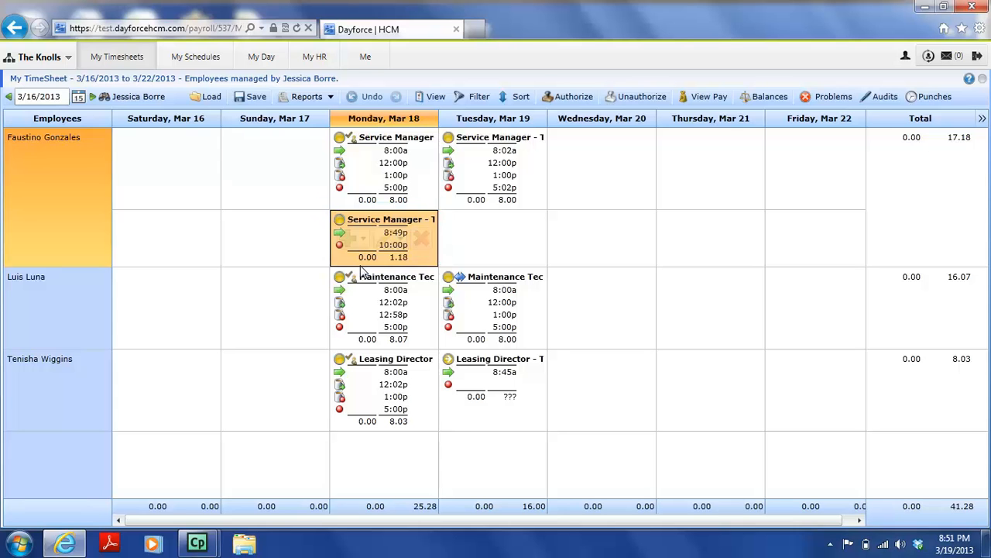
left_click(252, 98)
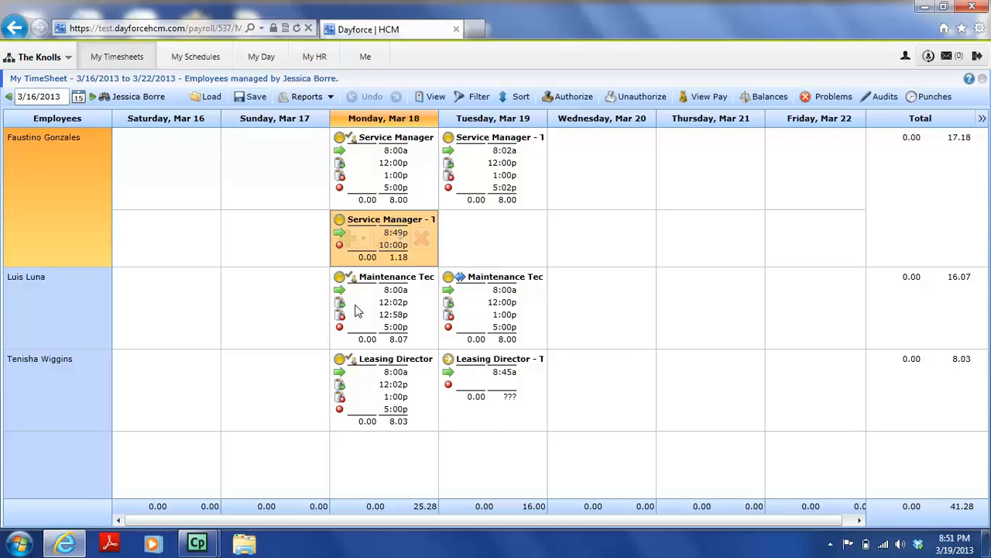
- Select all Monday and Tuesday shifts and authorize them
left_click(475, 403)
left_click_drag(434, 385, 385, 177)
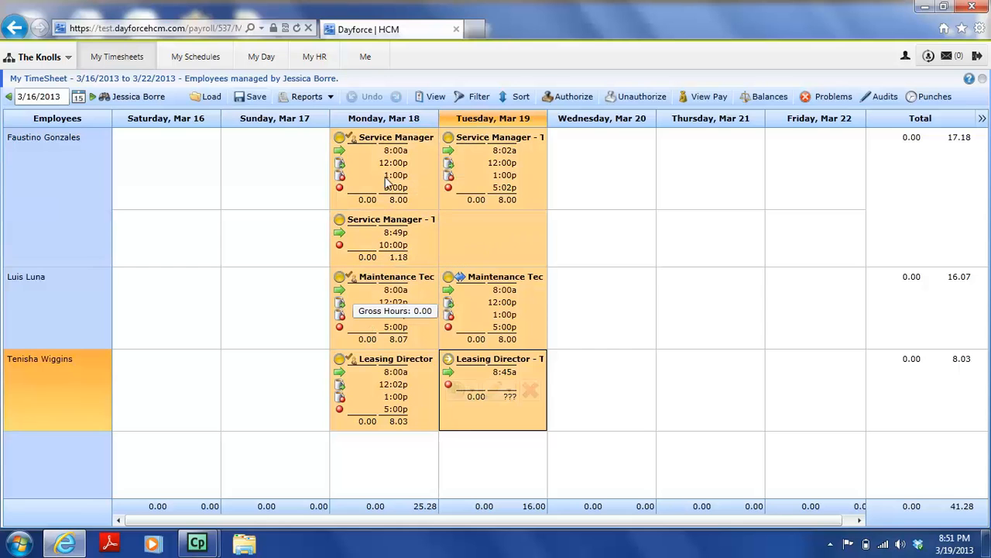
left_click(566, 95)
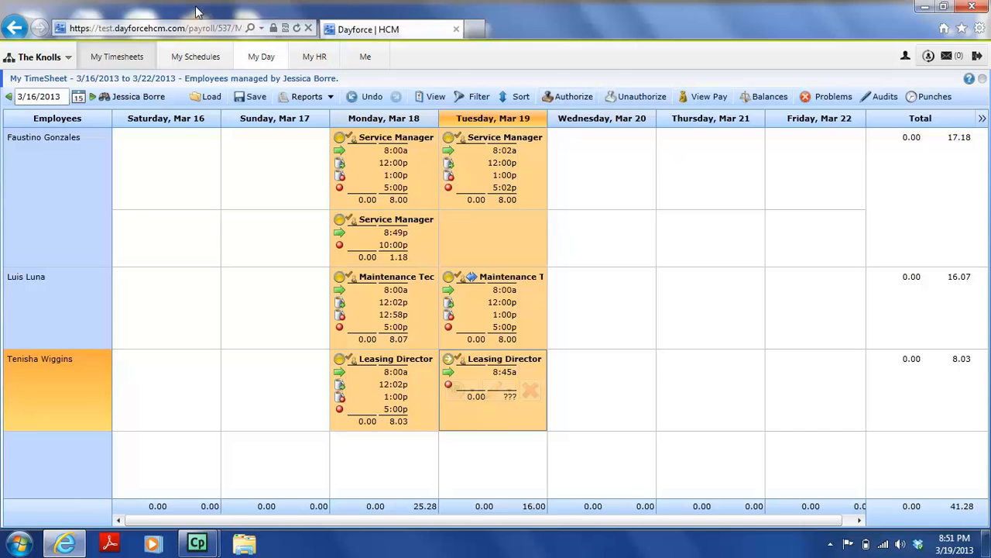
- Return to My Day and refresh the Pay Approve Checklist's issue counts
left_click(258, 59)
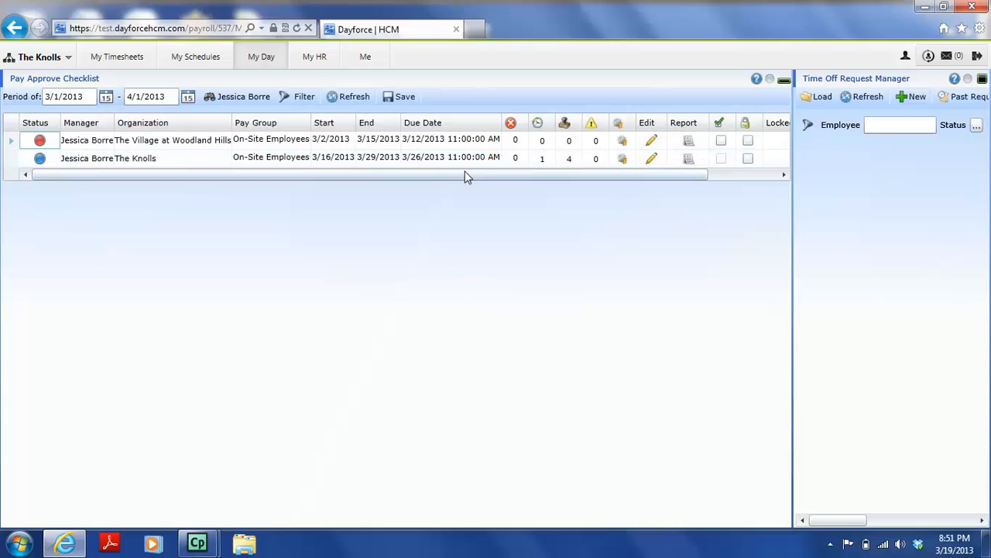
left_click(345, 99)
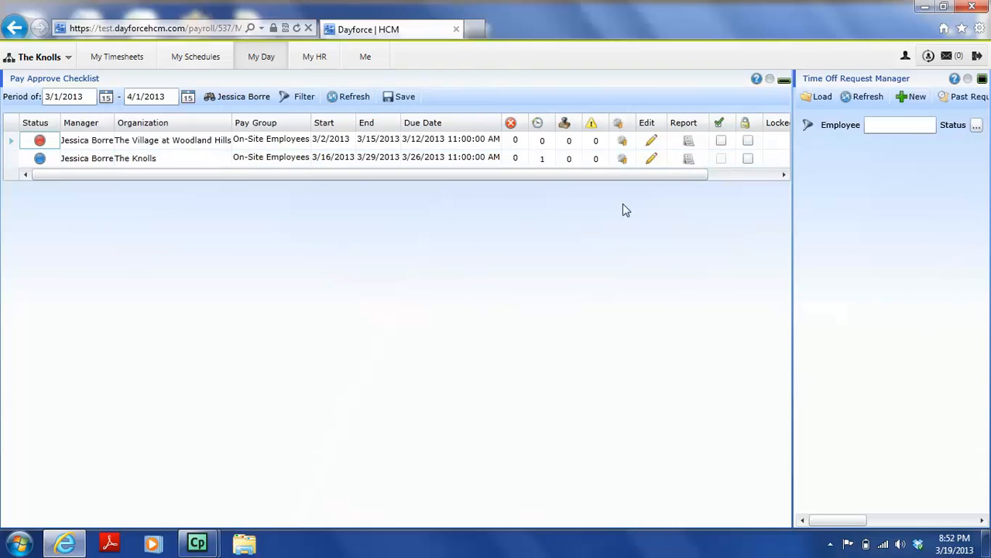
- Close the Leasing Director's Tuesday shift with an 8:53p Shift End punch, save, and return to the checklist
left_click(651, 160)
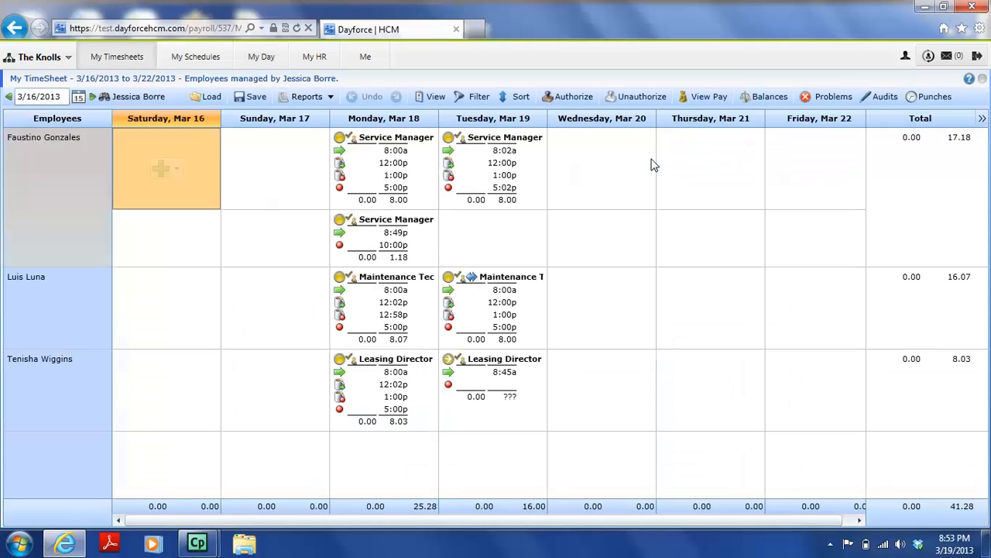
left_click(494, 378)
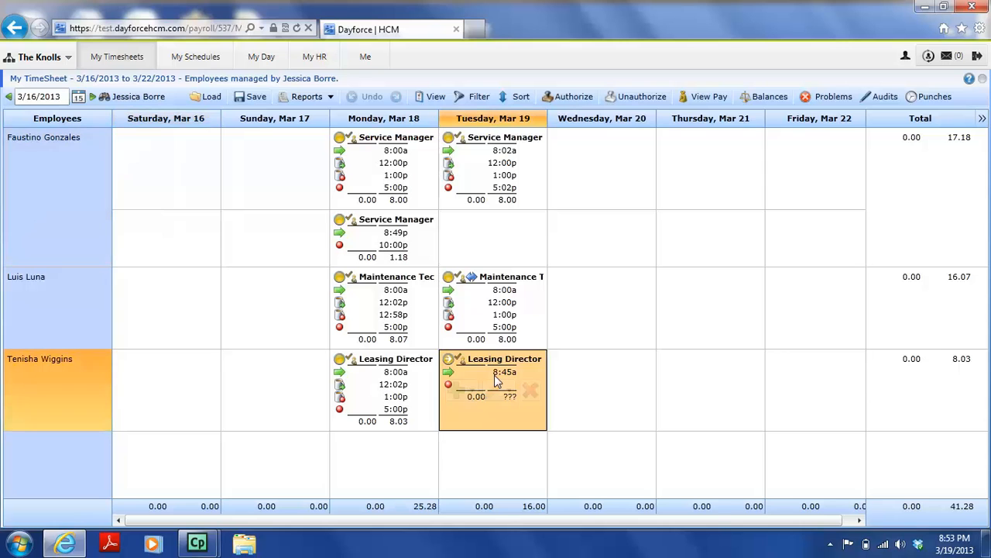
left_click(508, 395)
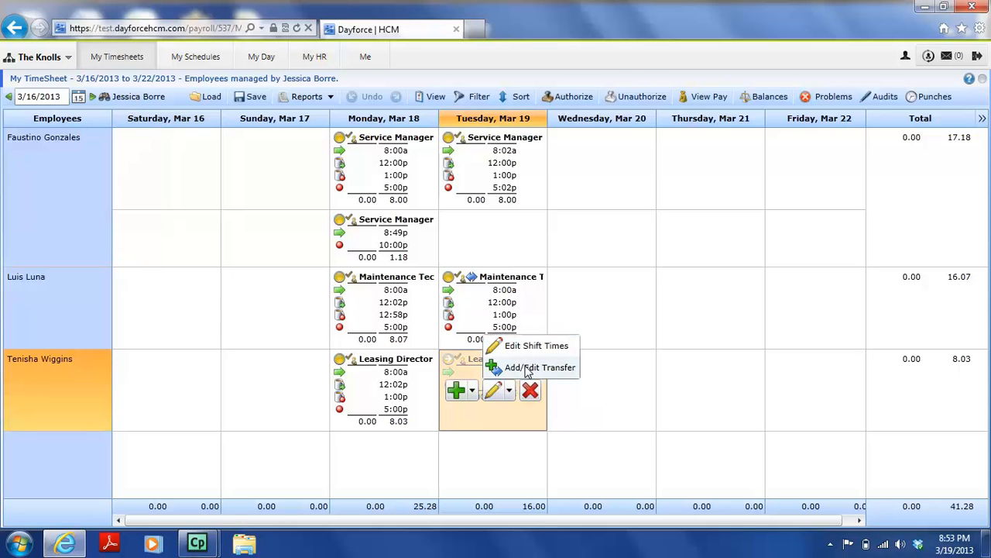
left_click(474, 393)
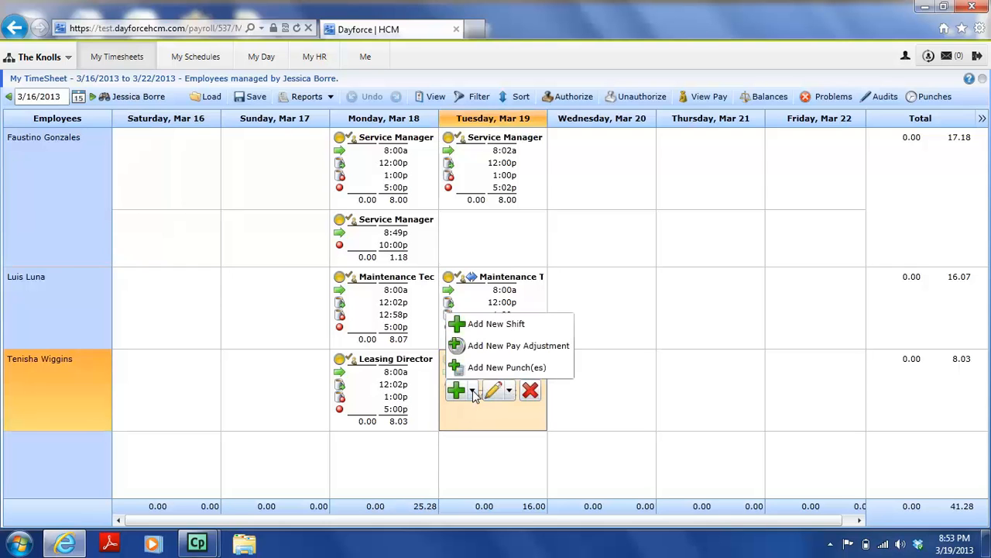
left_click(496, 367)
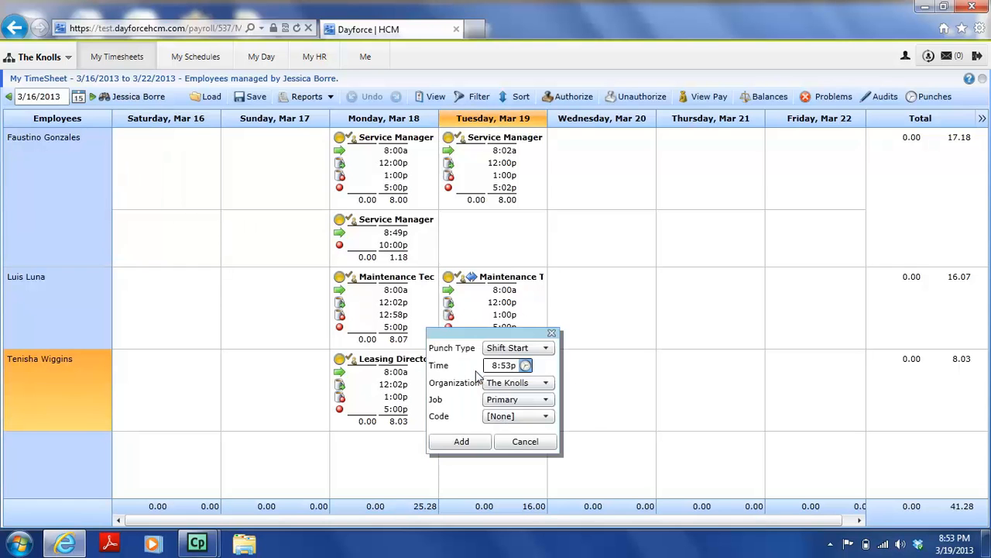
left_click(531, 353)
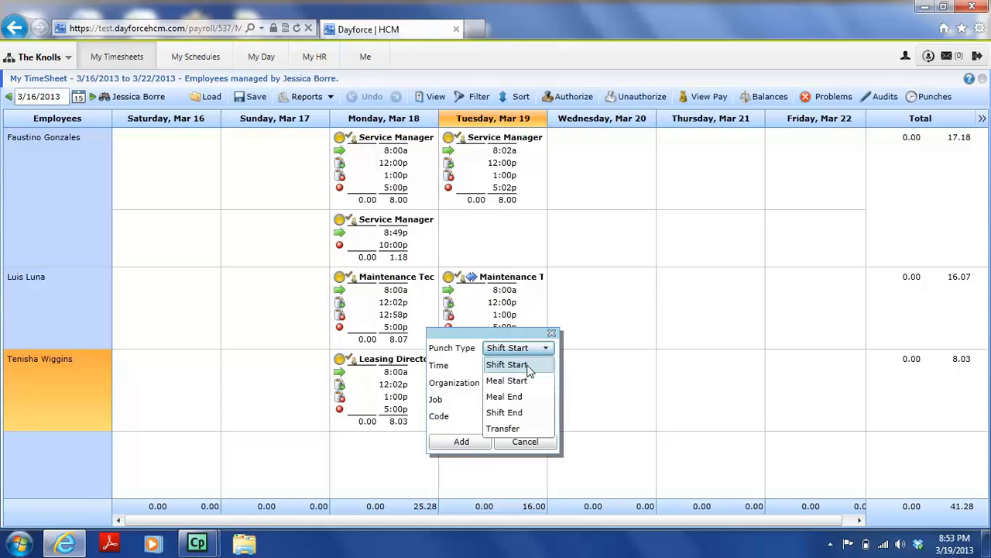
left_click(509, 412)
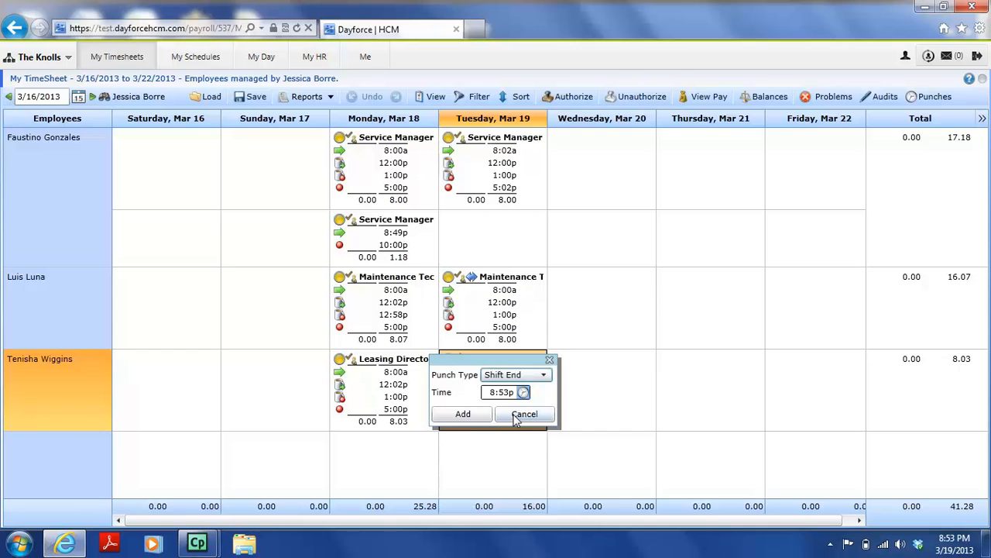
left_click(480, 415)
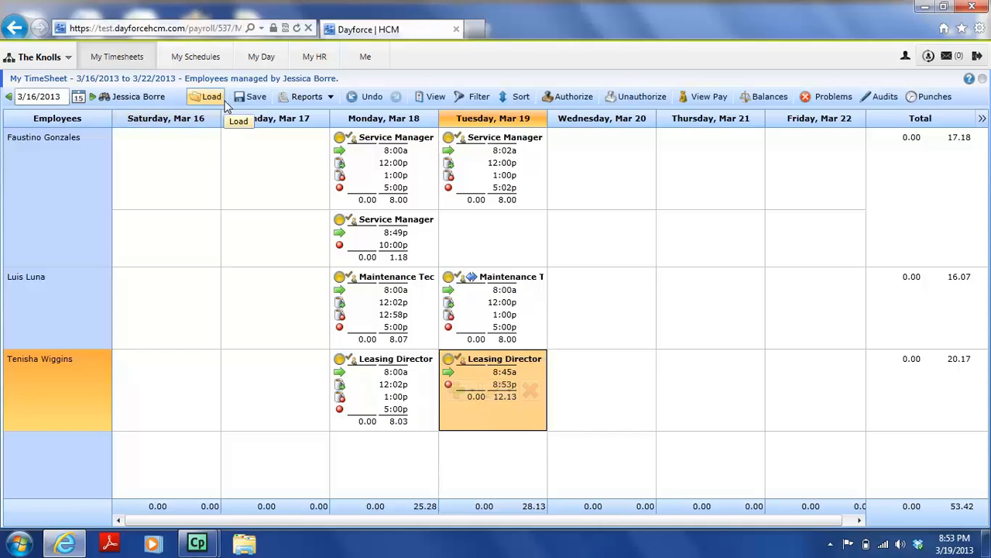
left_click(250, 99)
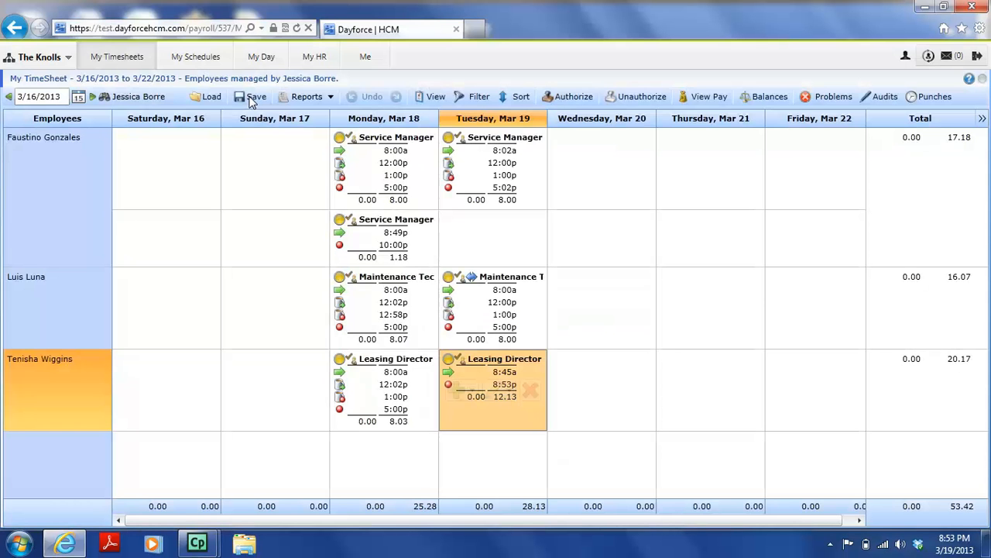
left_click(261, 56)
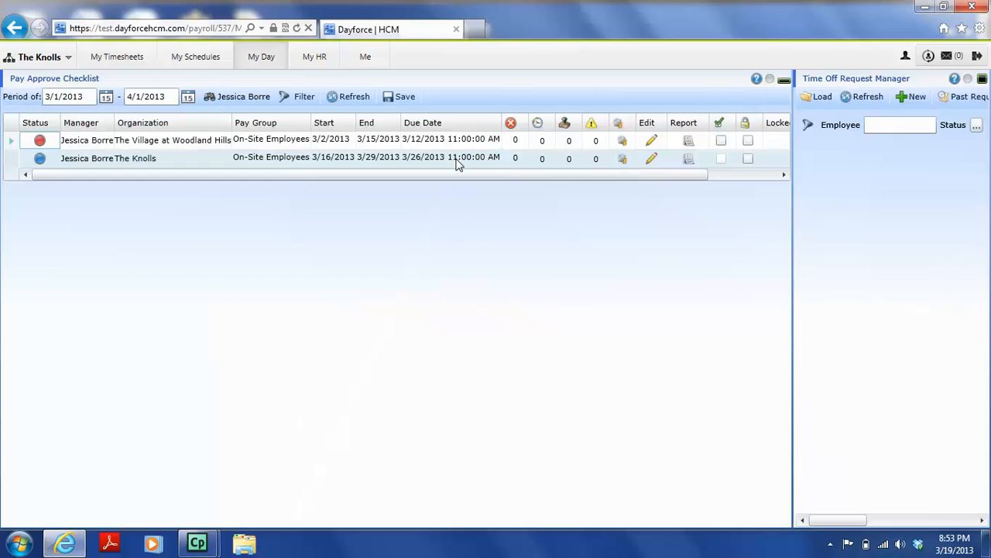
- Approve The Village at Woodland Hills period and toggle The Knolls lock on, then back off
left_click(247, 159)
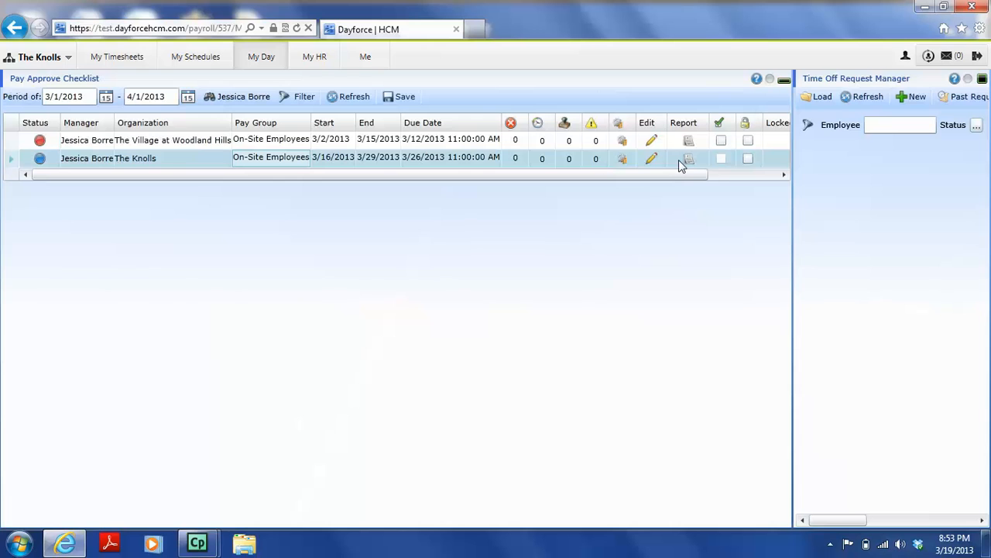
left_click(720, 163)
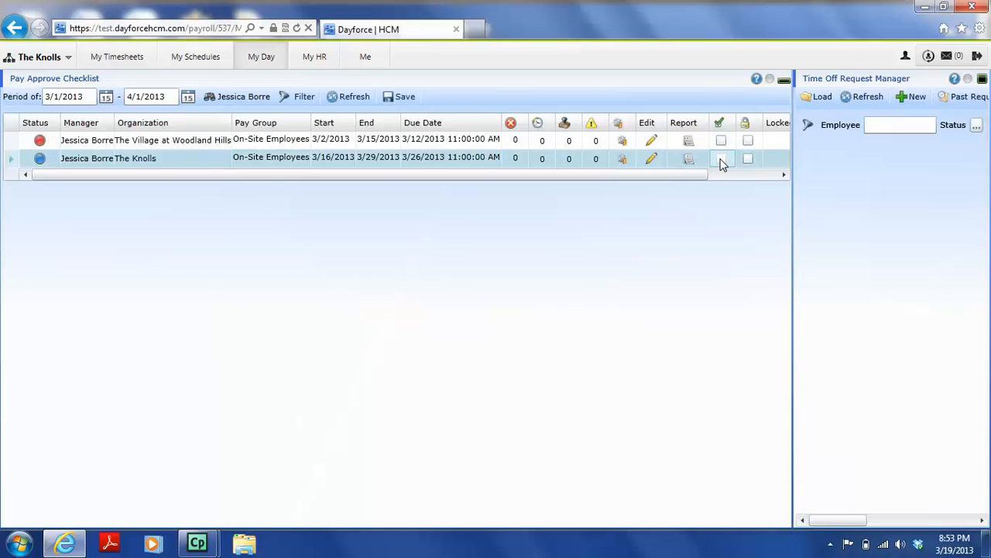
left_click(748, 160)
left_click(748, 139)
left_click(721, 141)
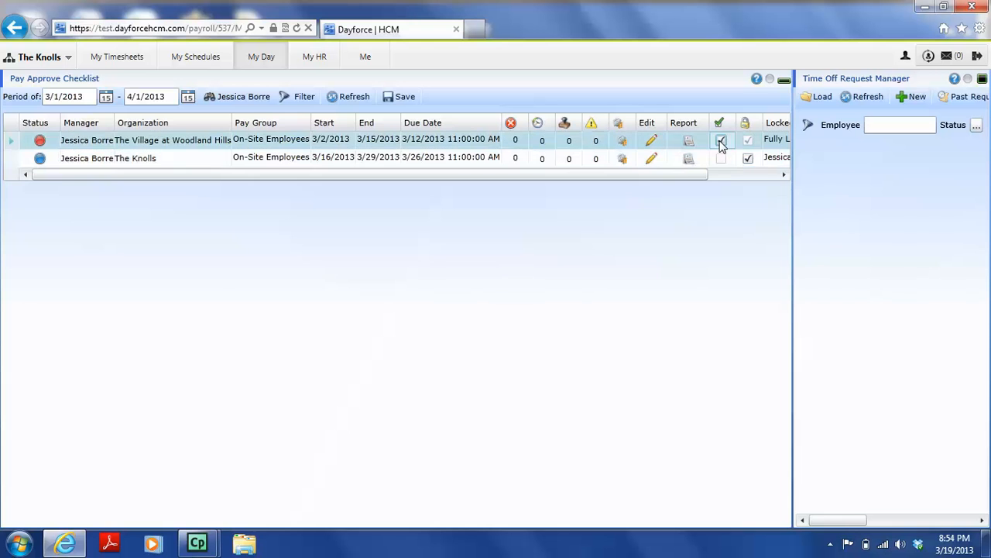
left_click_drag(691, 180, 772, 191)
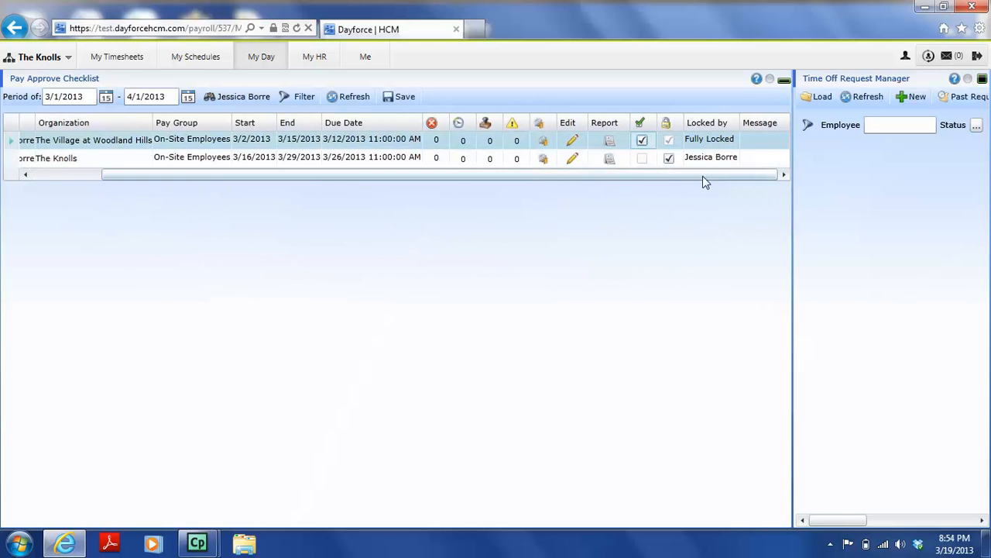
left_click(642, 159)
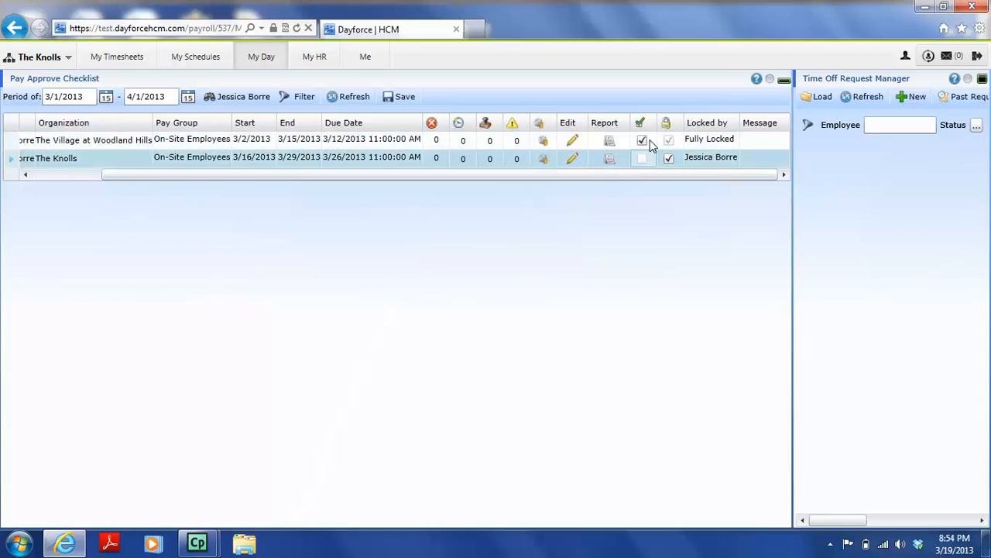
left_click(646, 141)
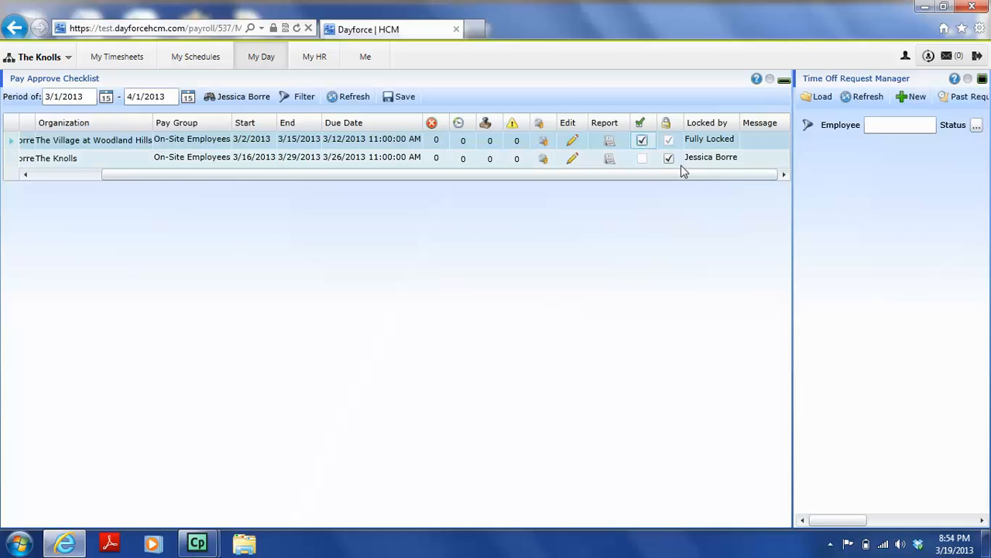
left_click(669, 160)
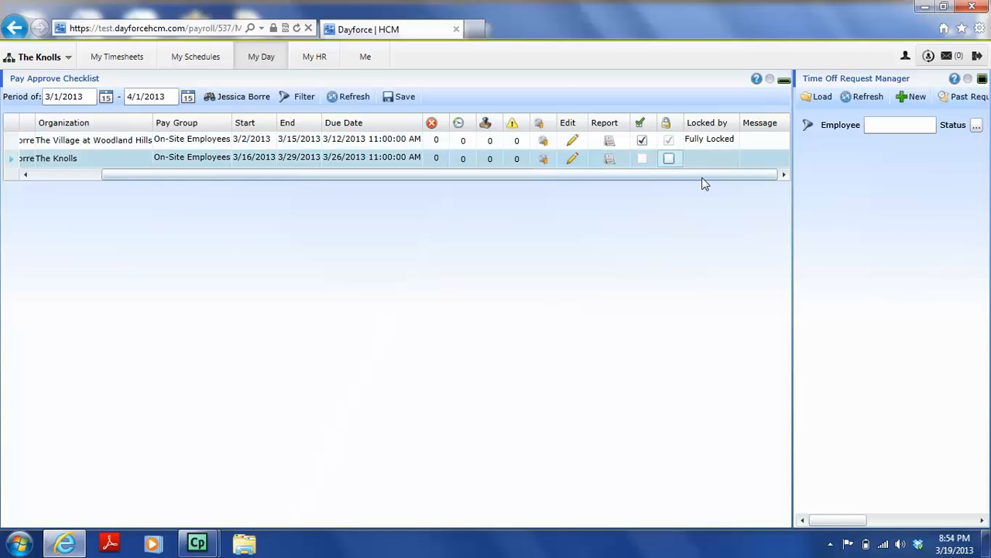
mouse_move(704, 177)
left_mouse_down()
mouse_move(546, 178)
mouse_move(719, 186)
left_mouse_up()
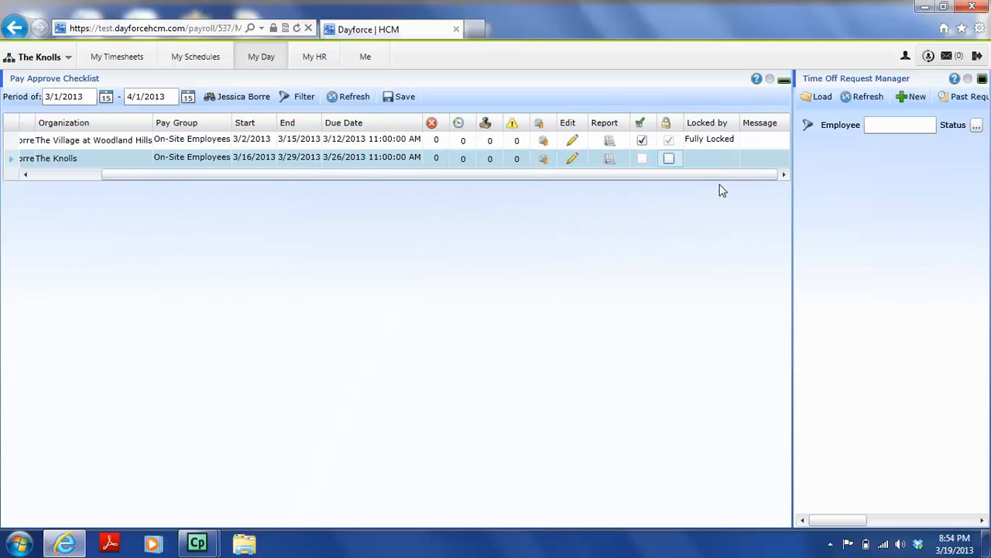
- Save the checklist with only The Village at Woodland Hills period locked and The Knolls left unlocked
left_click(390, 102)
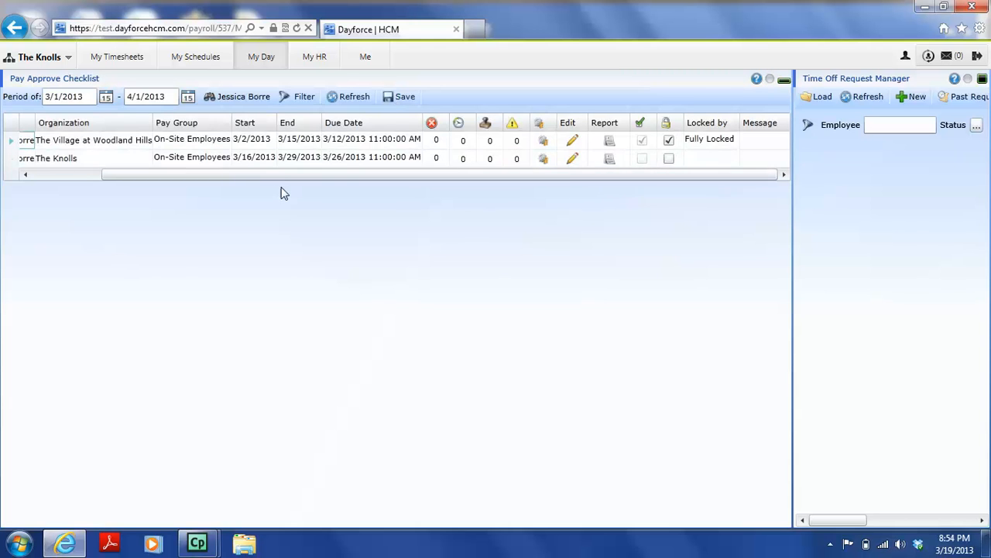
left_click(669, 159)
left_click(669, 160)
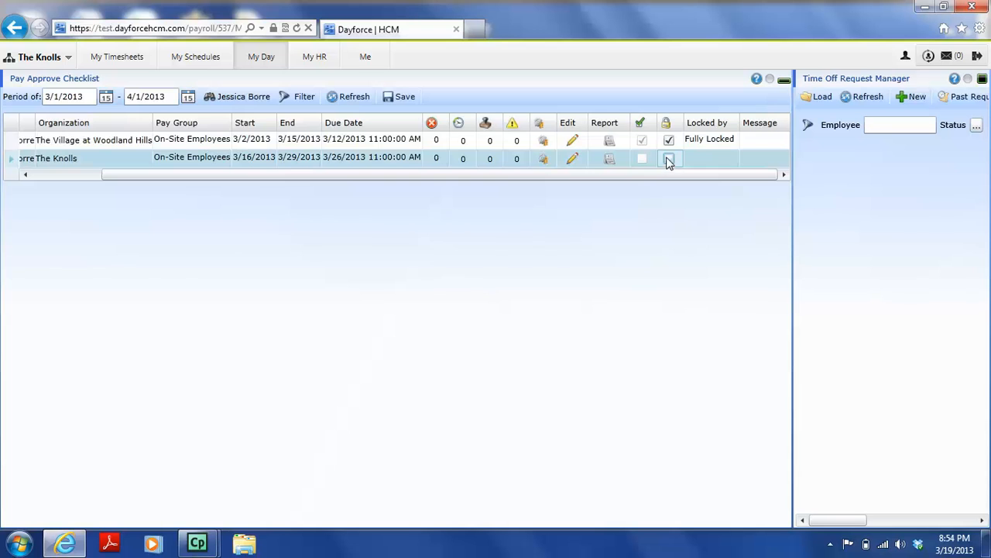
left_click(669, 142)
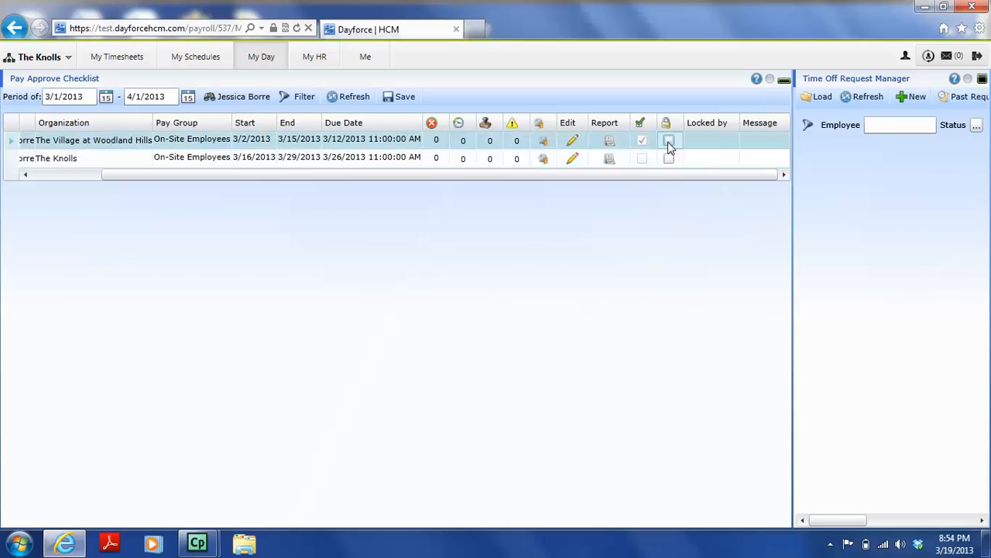
left_click(669, 143)
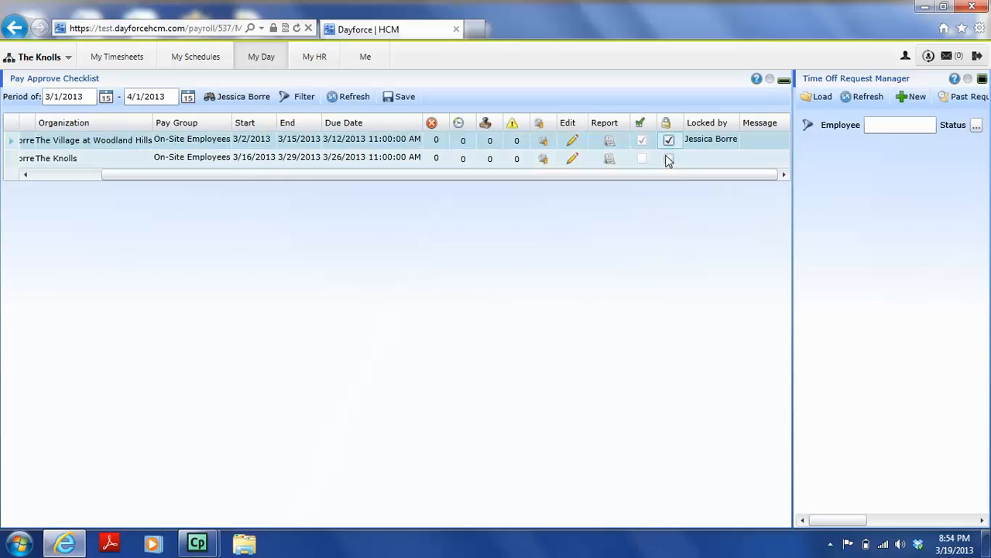
left_click(669, 143)
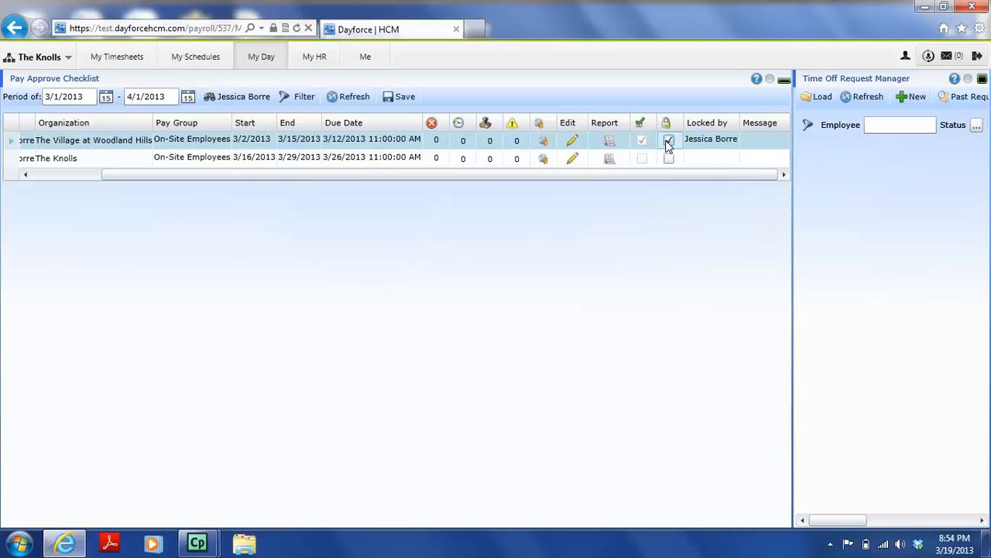
left_click(419, 97)
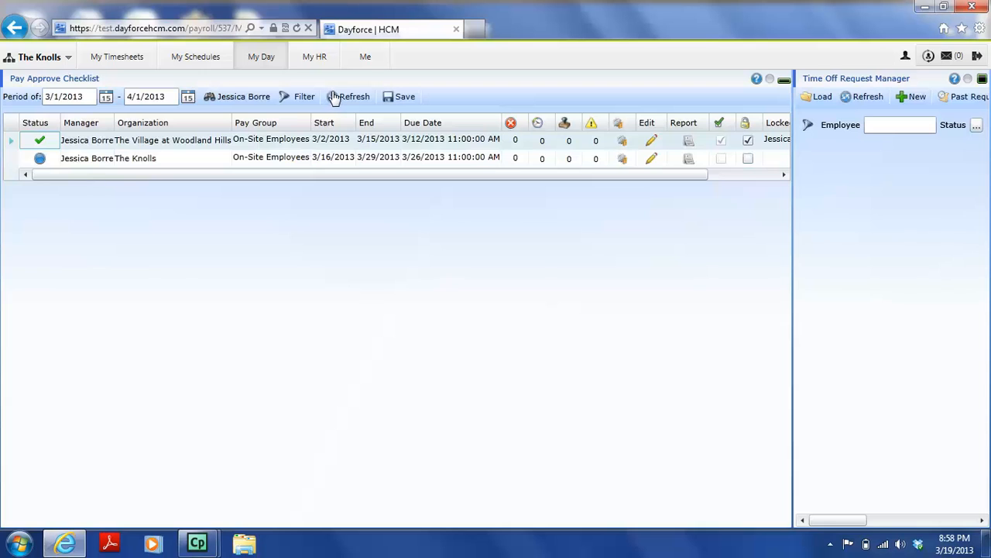
- Add a new delegation row effective 3/19/2013 under Me and open its employee chooser
left_click(357, 61)
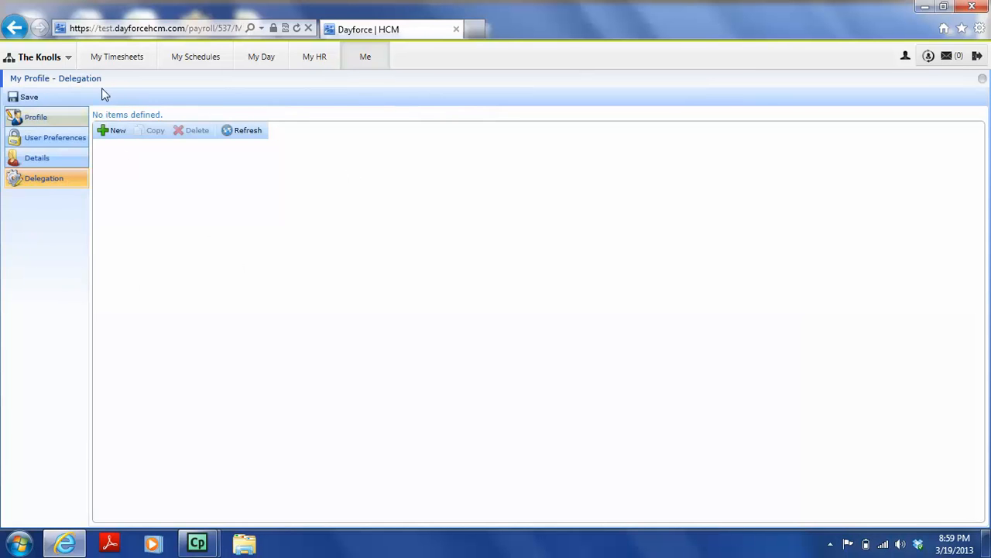
left_click(113, 131)
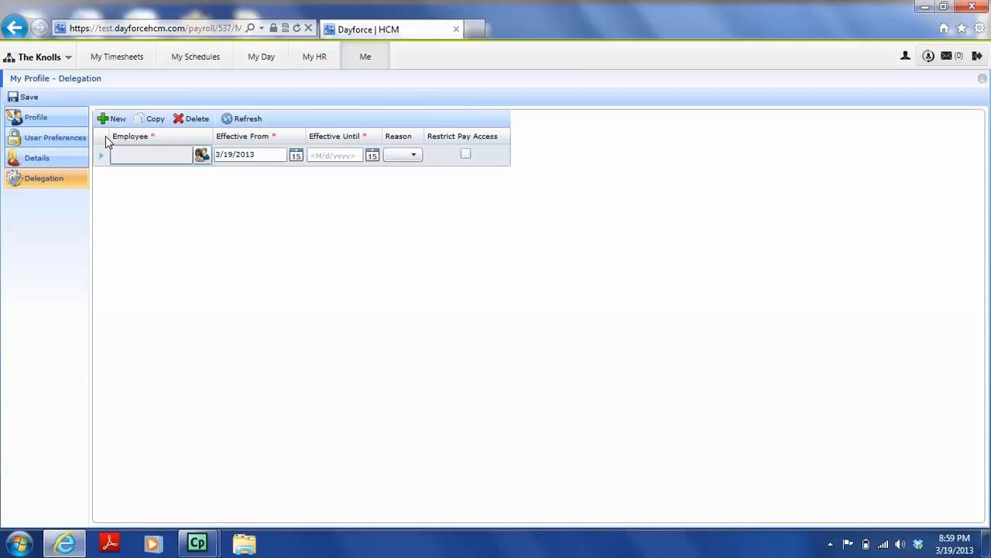
left_click(201, 155)
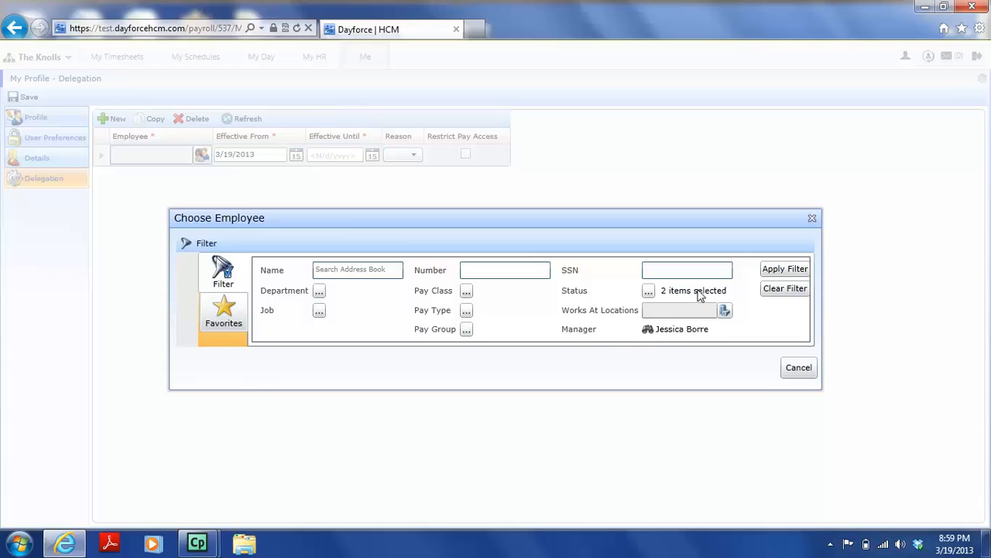
- Clear the preset filters, search employees by the delegate's first name, and pick the match
left_click(782, 290)
left_click(382, 269)
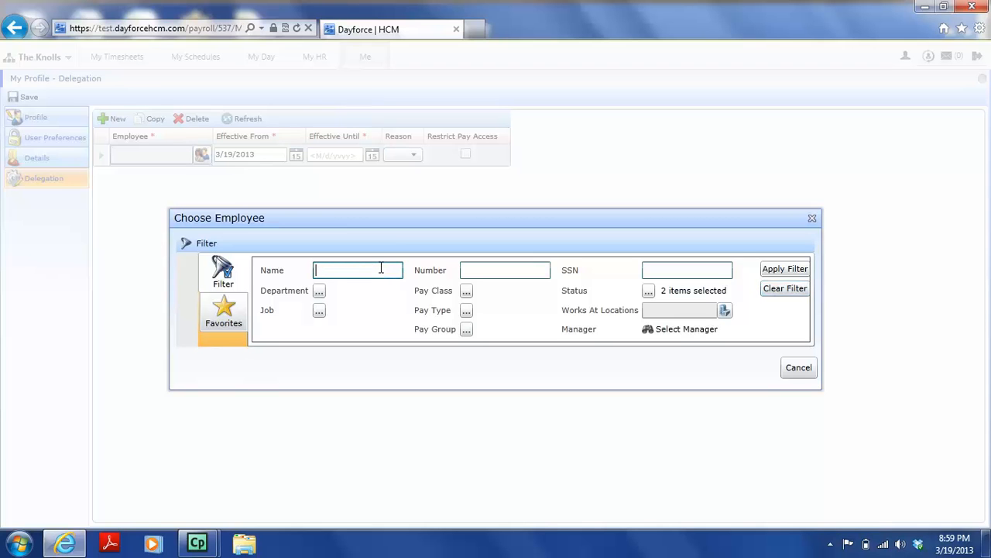
type("toni")
key("Return")
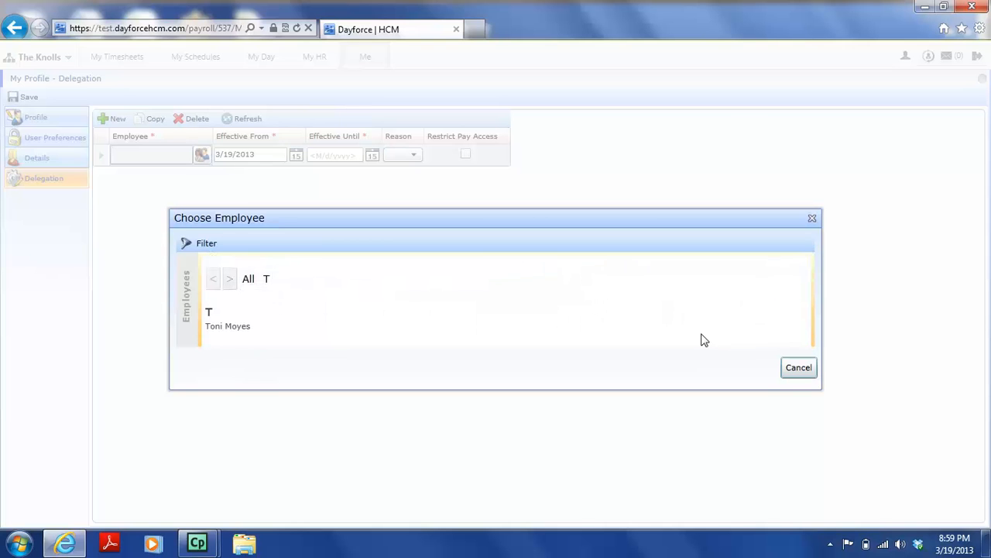
left_click(229, 329)
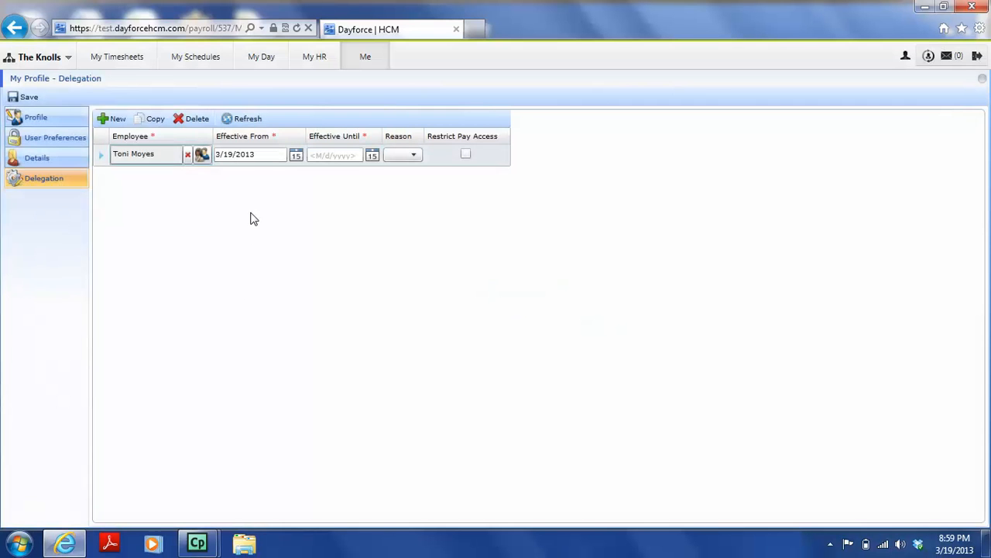
- Save the delegation from 3/19/2013 to 3/29/2013 with reason Personal and Restrict Pay Access ticked
left_click(266, 155)
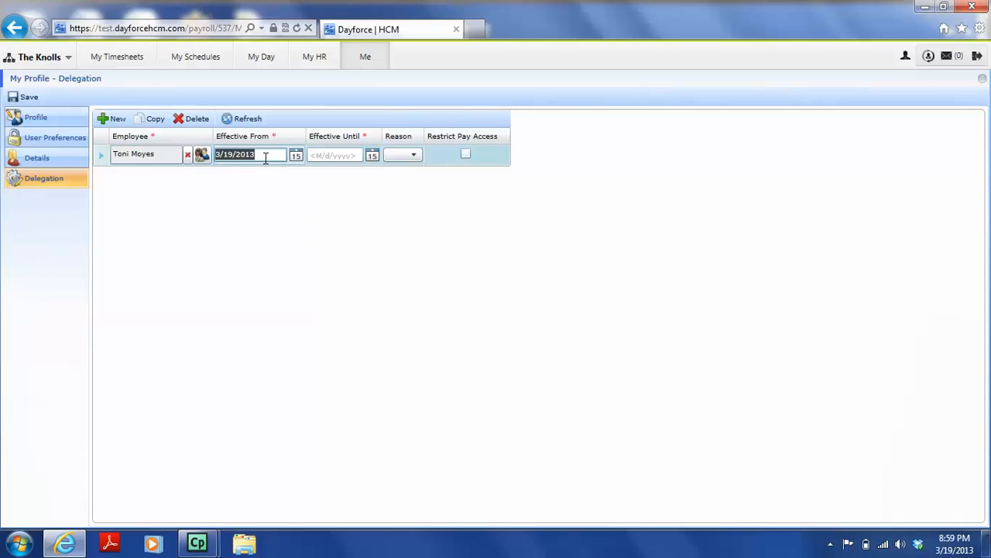
left_click(354, 157)
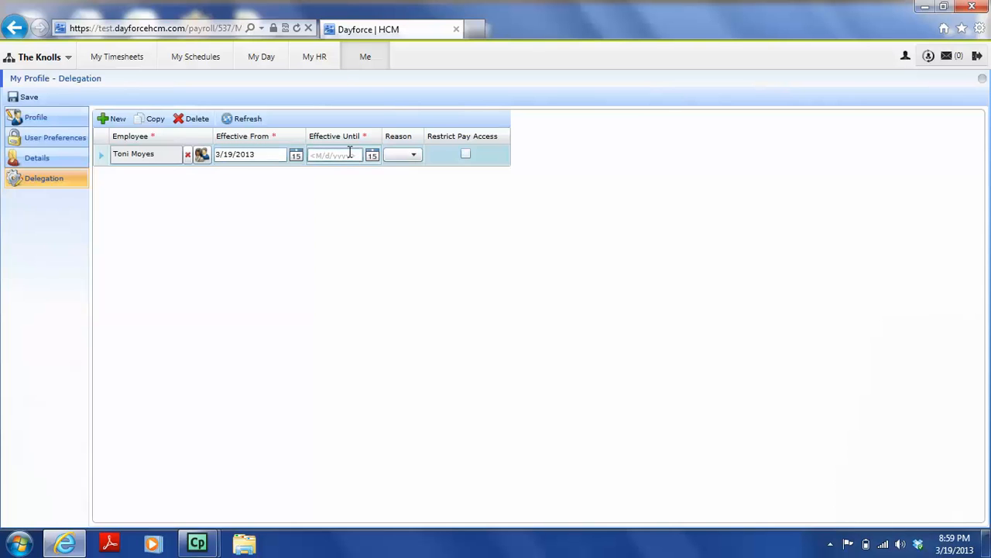
type("3/29/2013")
left_click(400, 157)
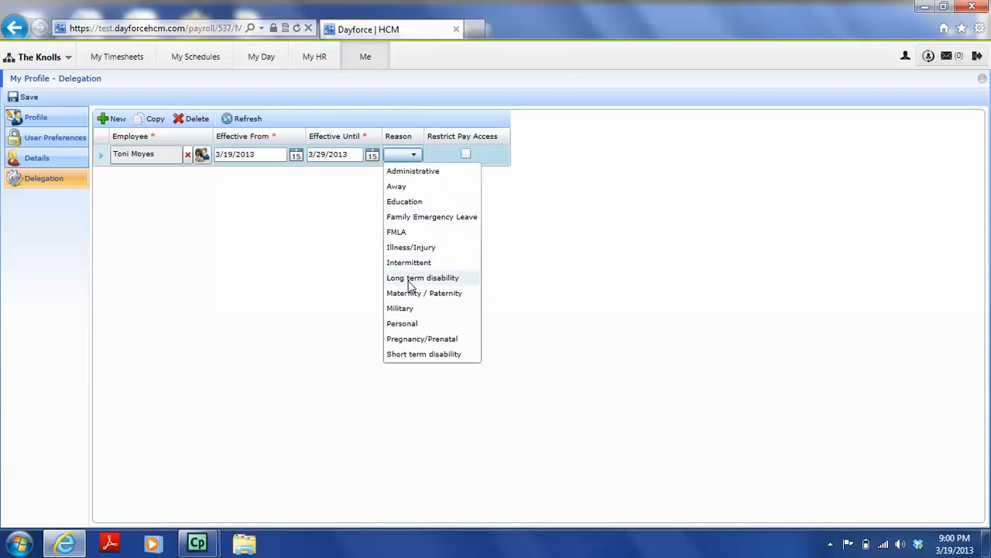
left_click(408, 325)
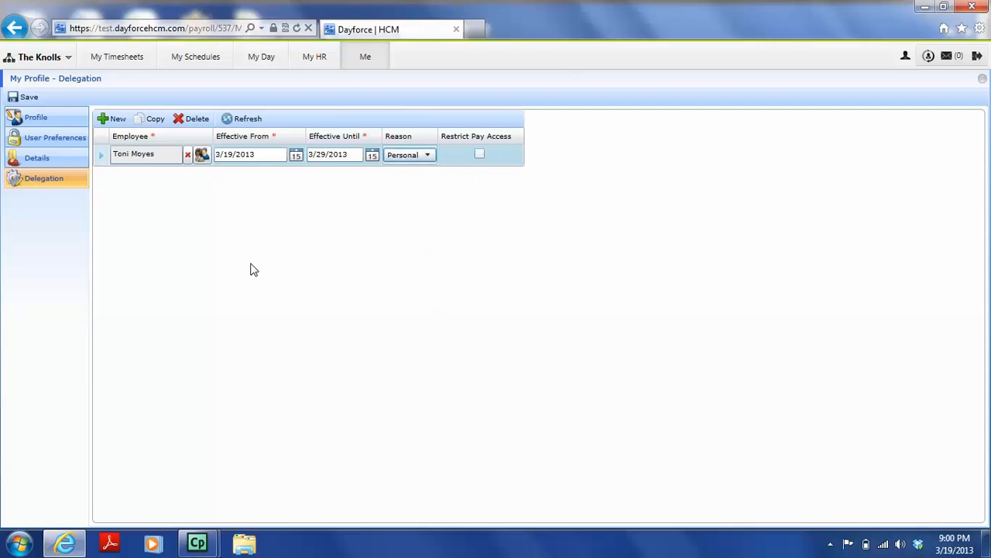
left_click(480, 156)
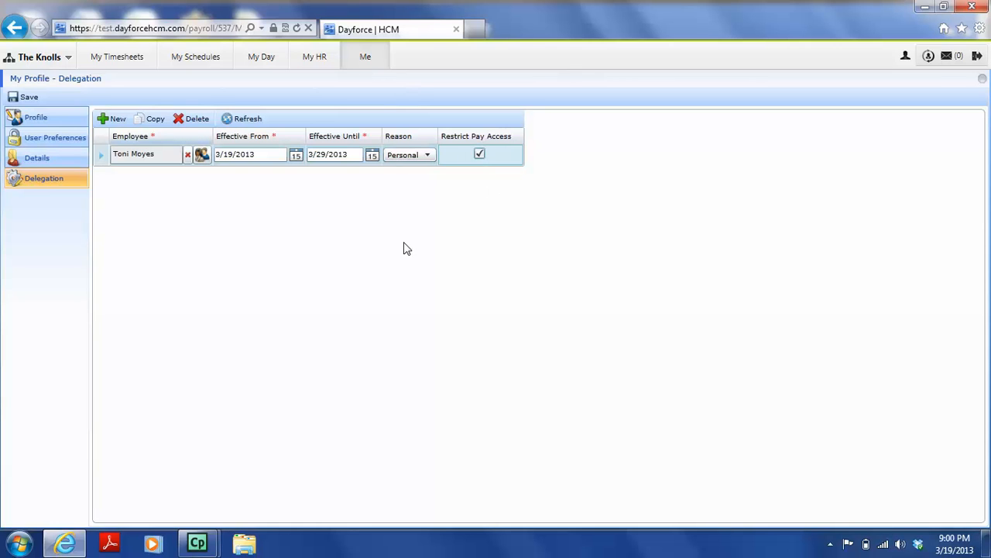
left_click(29, 99)
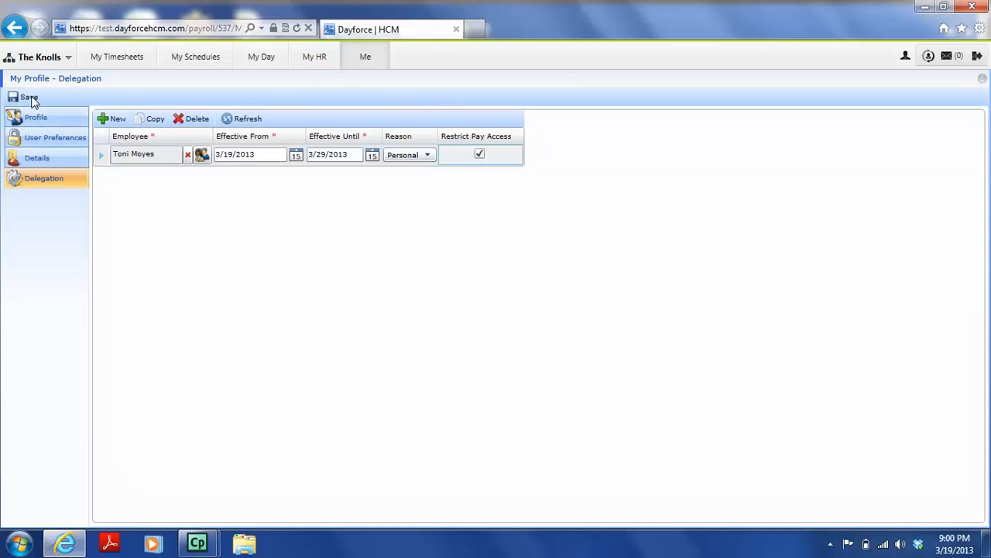